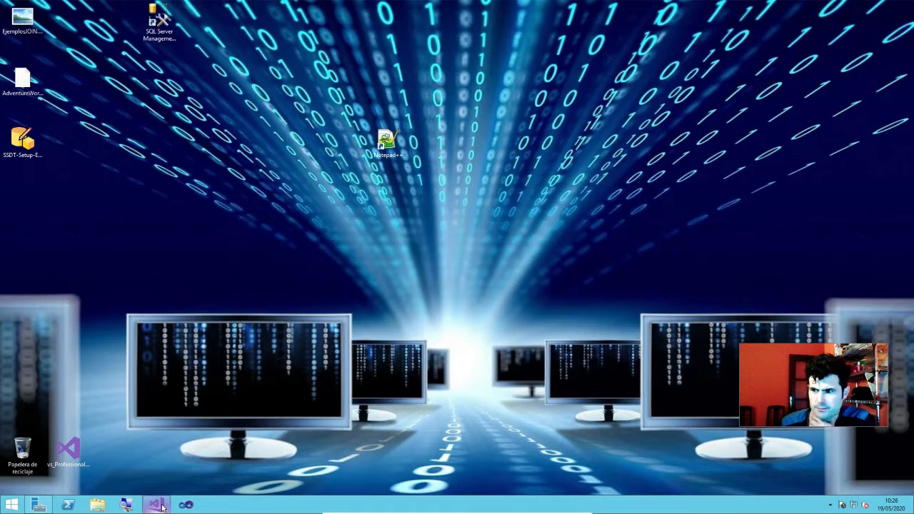
- Create a Business Intelligence Integration Services Project named Pruebas in Visual Studio, keeping the default location
left_click(159, 508)
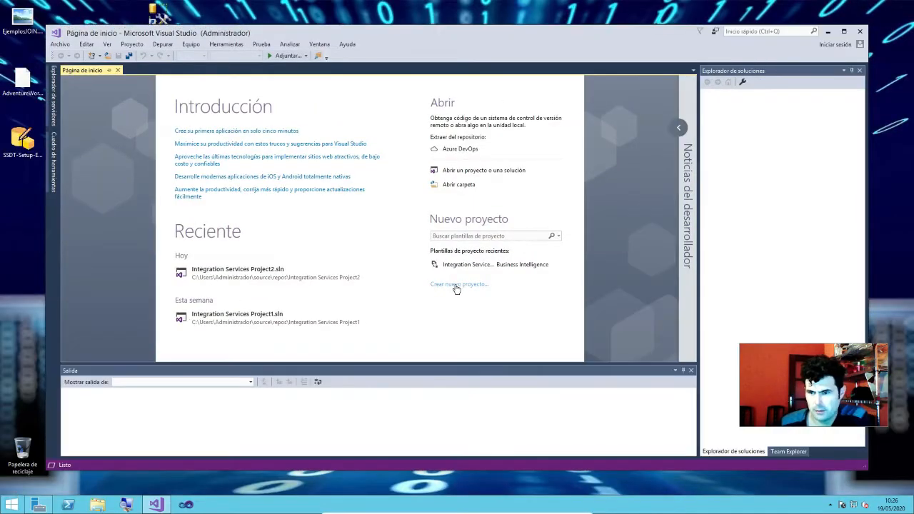
left_click(456, 285)
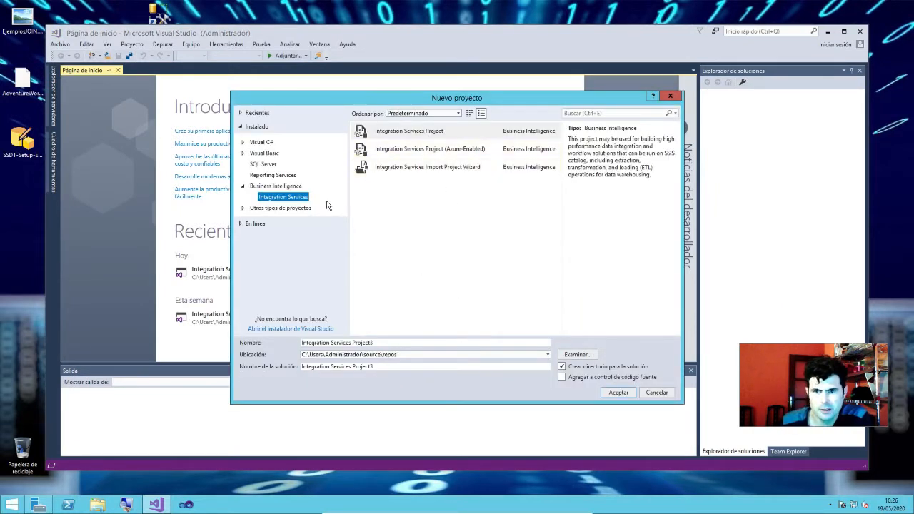
left_click(260, 187)
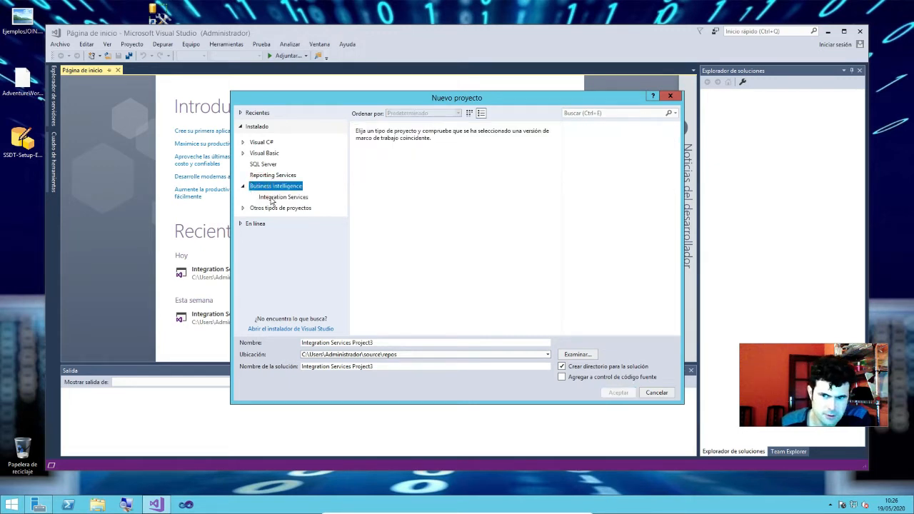
left_click(274, 199)
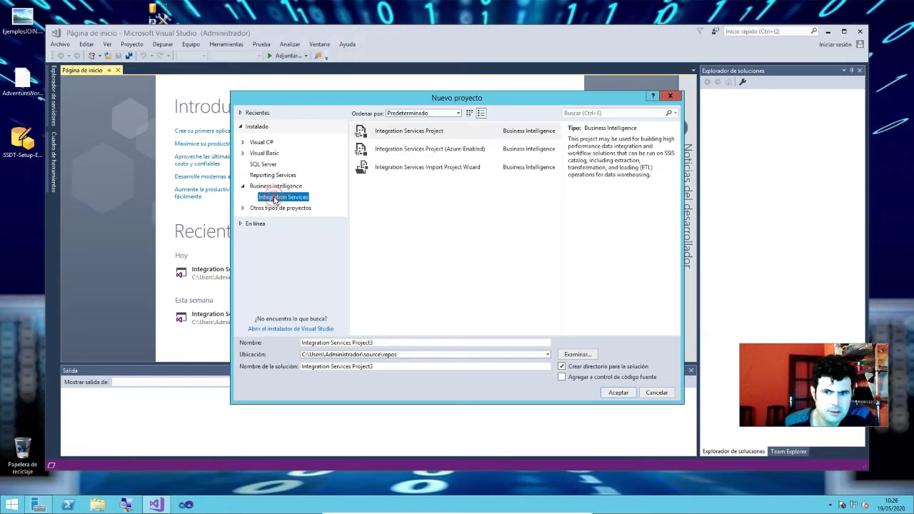
left_click(411, 133)
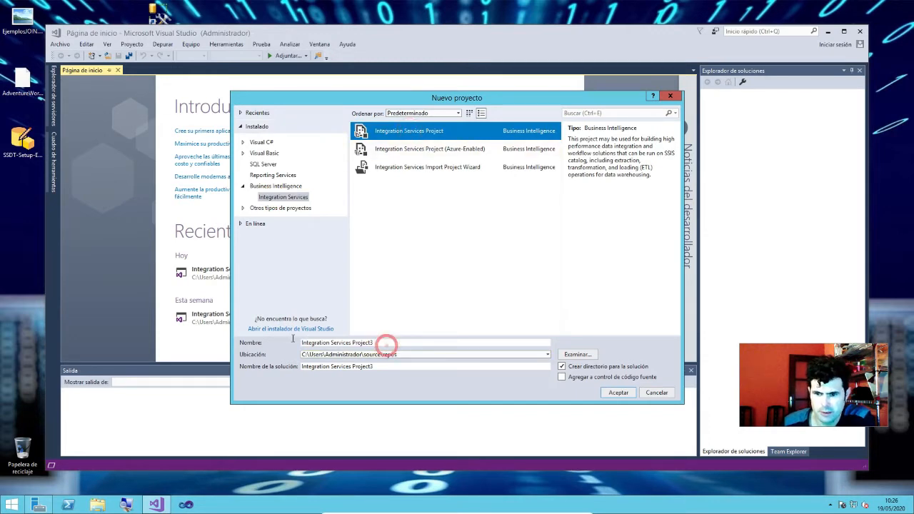
left_click(382, 344)
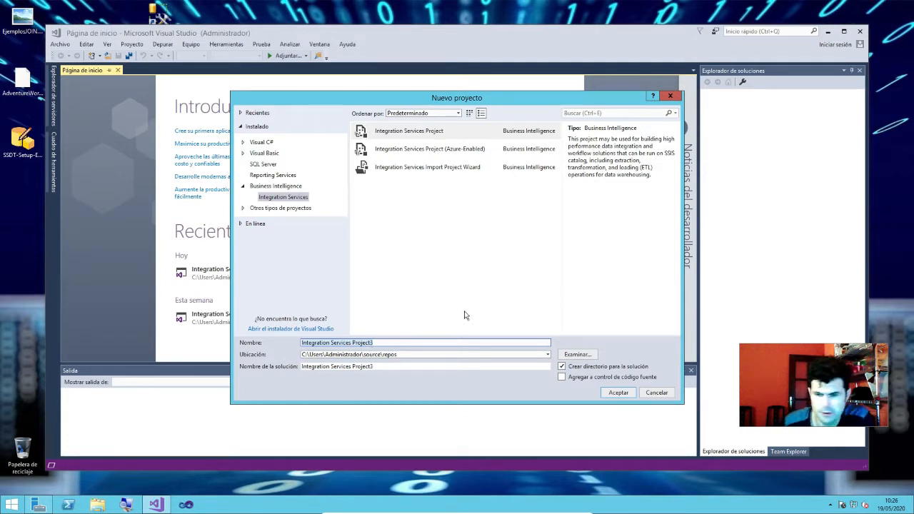
type("Pruebas")
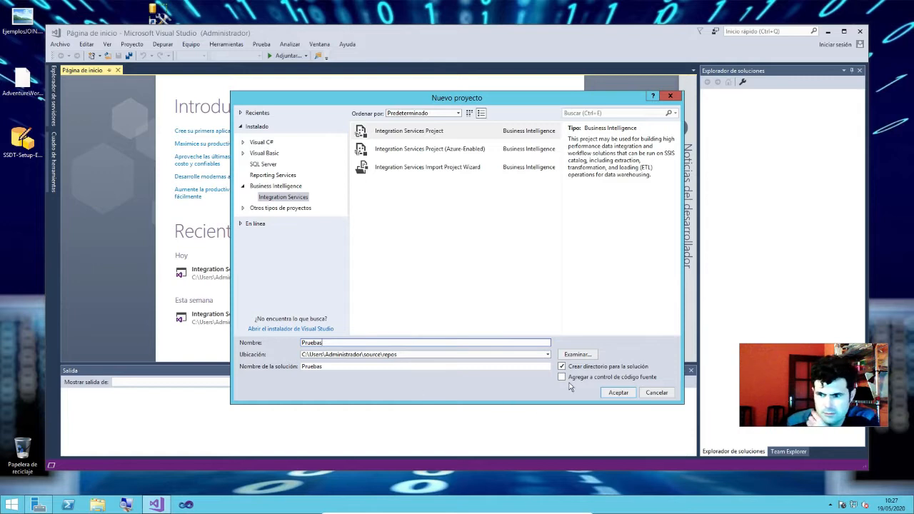
left_click(413, 355)
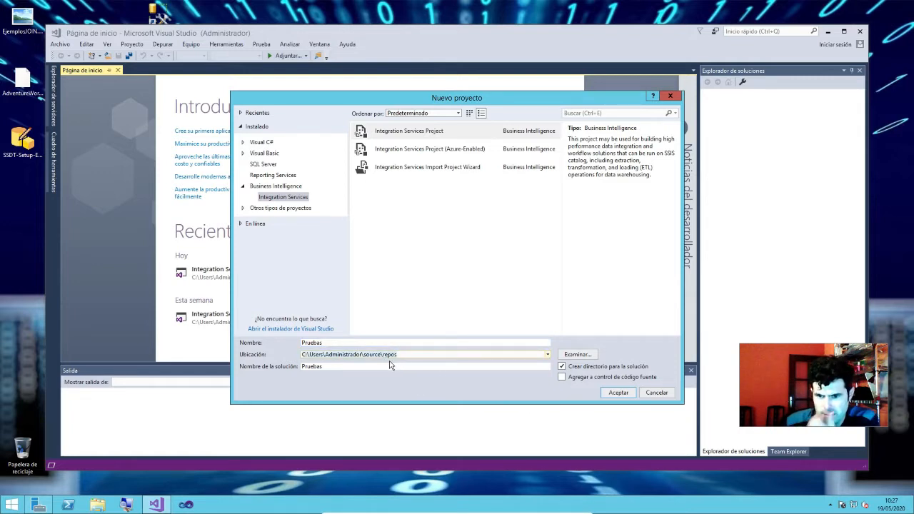
left_click(614, 396)
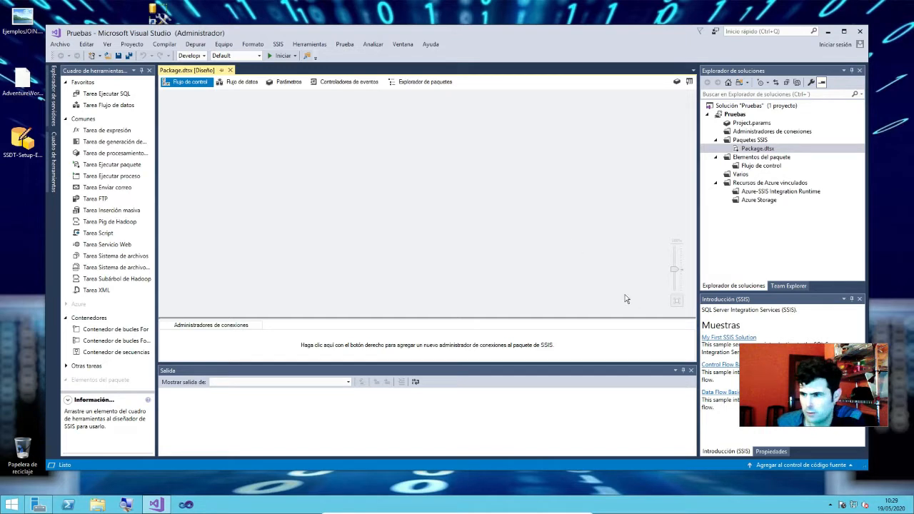
- Collapse the Elementos del paquete and Recursos de Azure vinculados folders in the solution tree and maximize the window
left_click(735, 115)
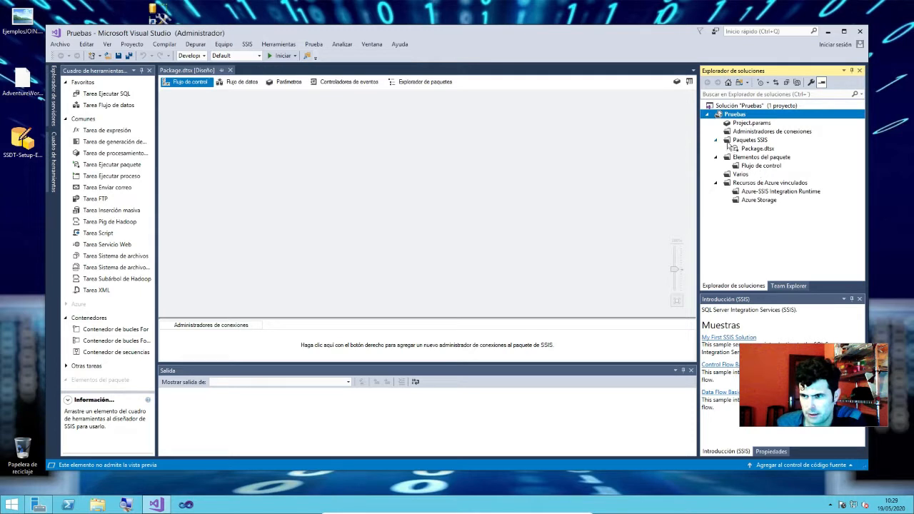
left_click(758, 150)
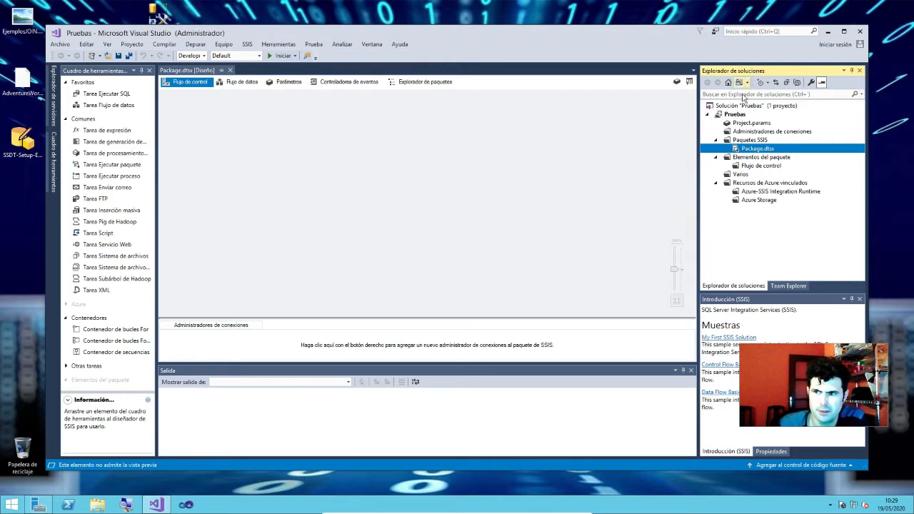
left_click(717, 158)
left_click(716, 175)
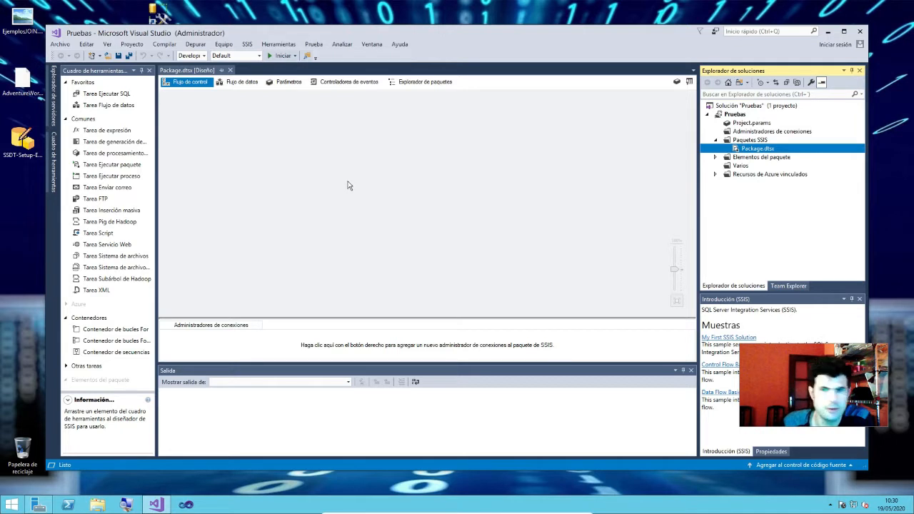
key("super+Up")
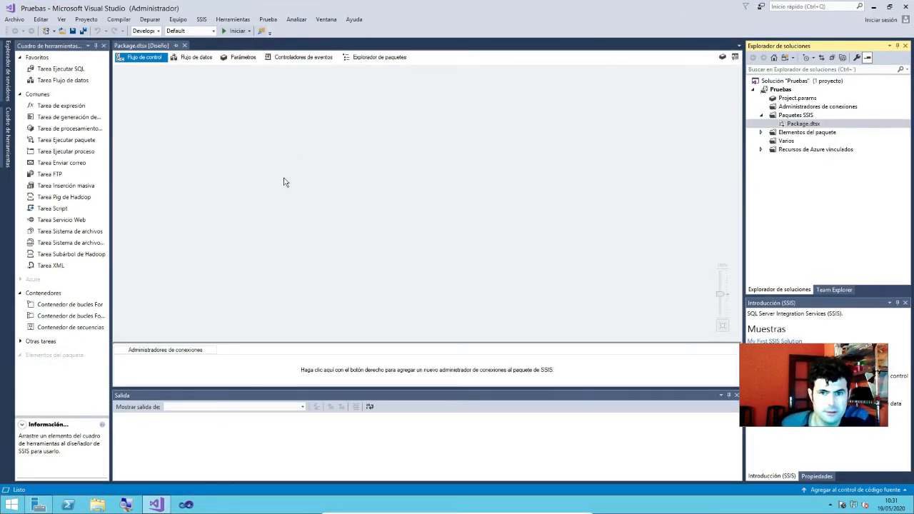
- Check the installed extensions for Microsoft Integration Services Projects and close the extensions list
left_click(229, 20)
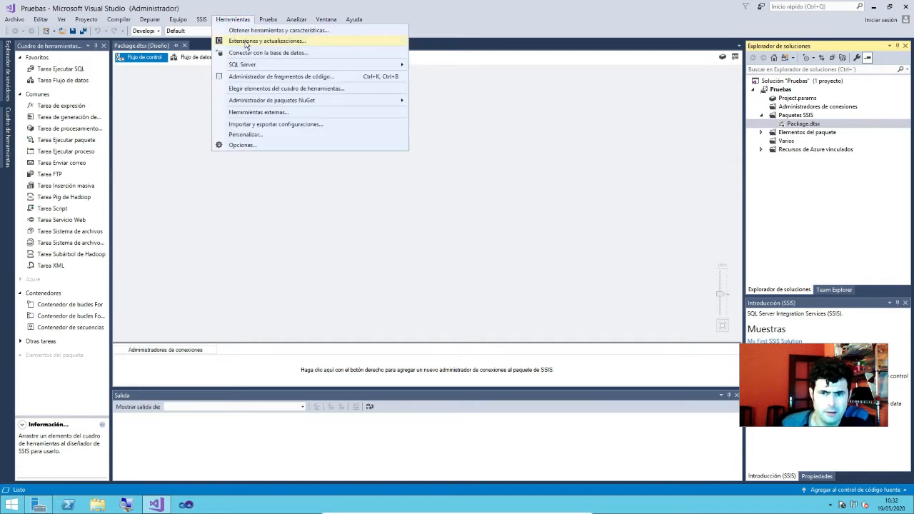
left_click(243, 43)
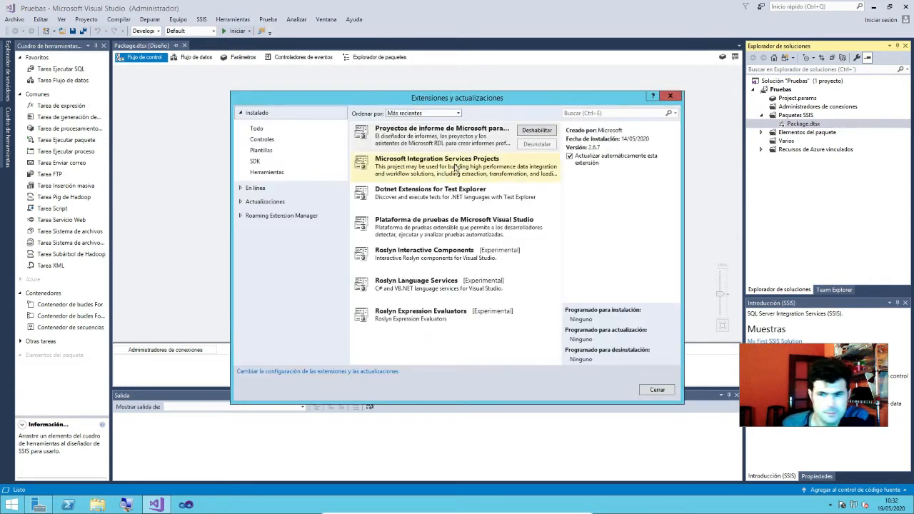
left_click(413, 172)
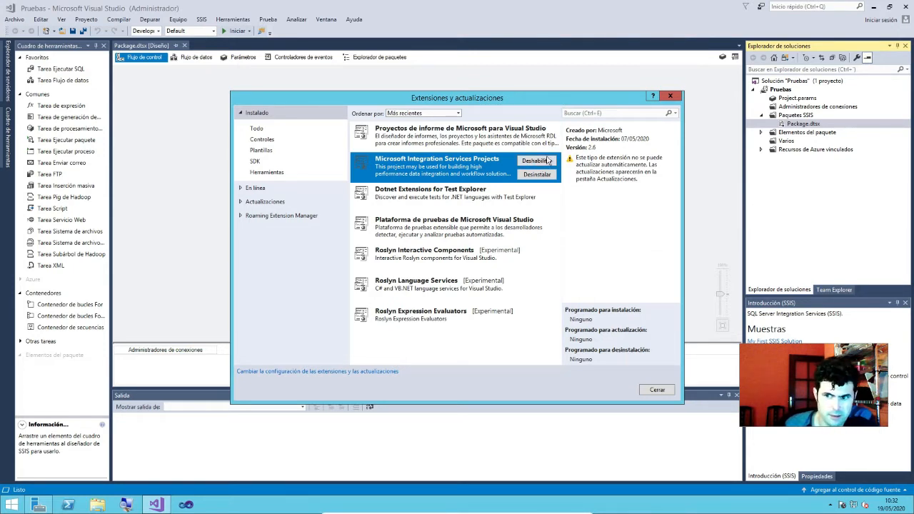
left_click(659, 393)
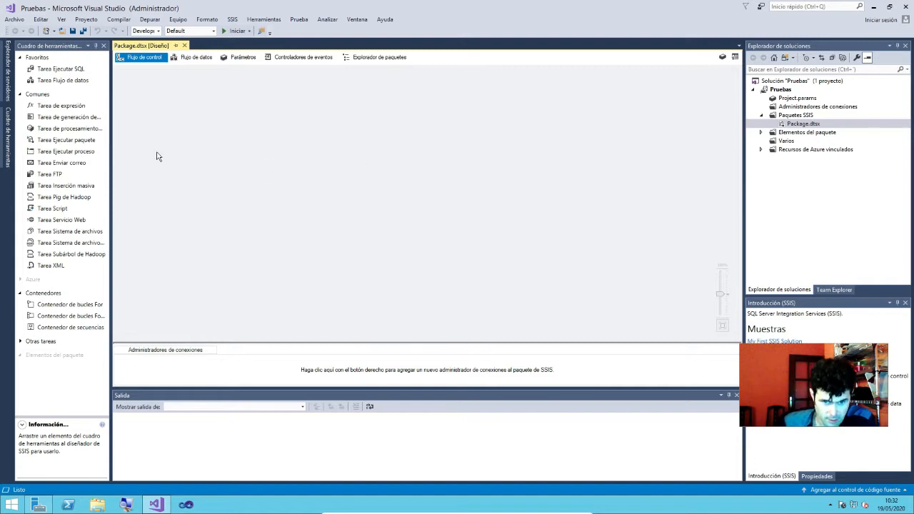
- Review the connection manager types that can be added to the SSIS package, without adding one
left_click(63, 80)
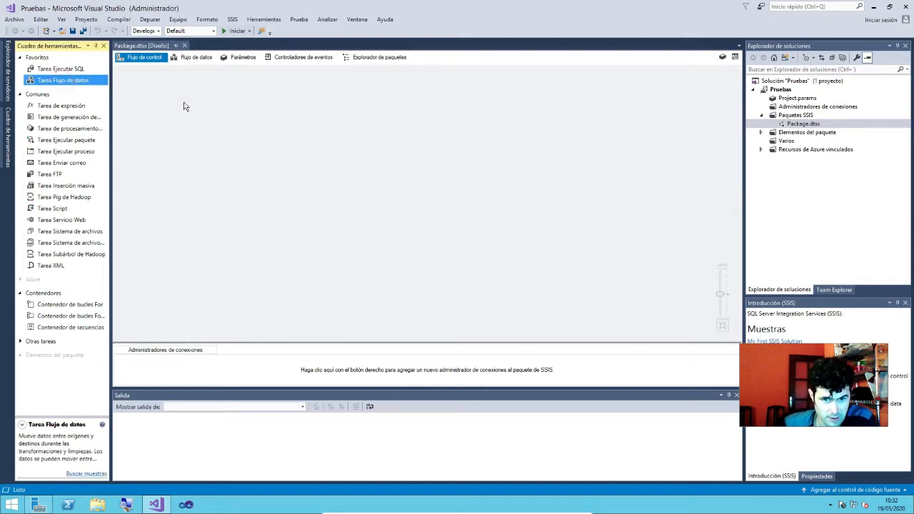
left_click(251, 366)
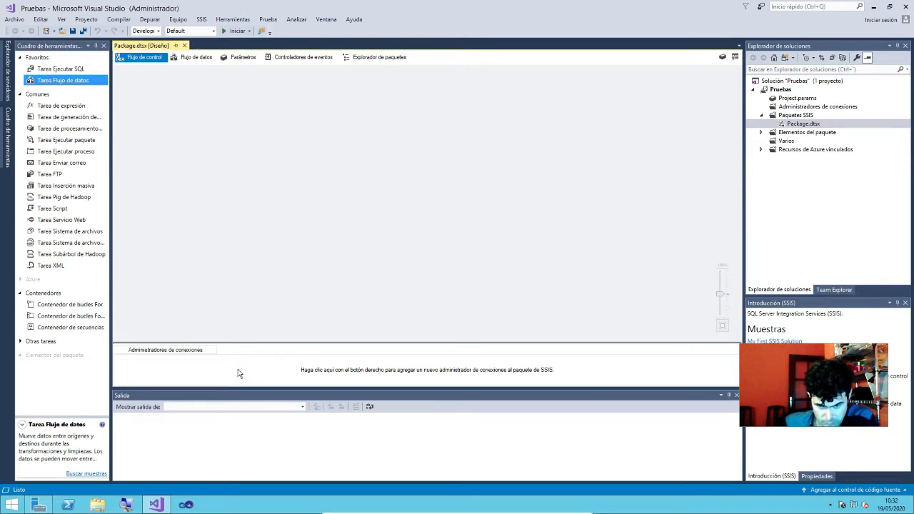
right_click(216, 368)
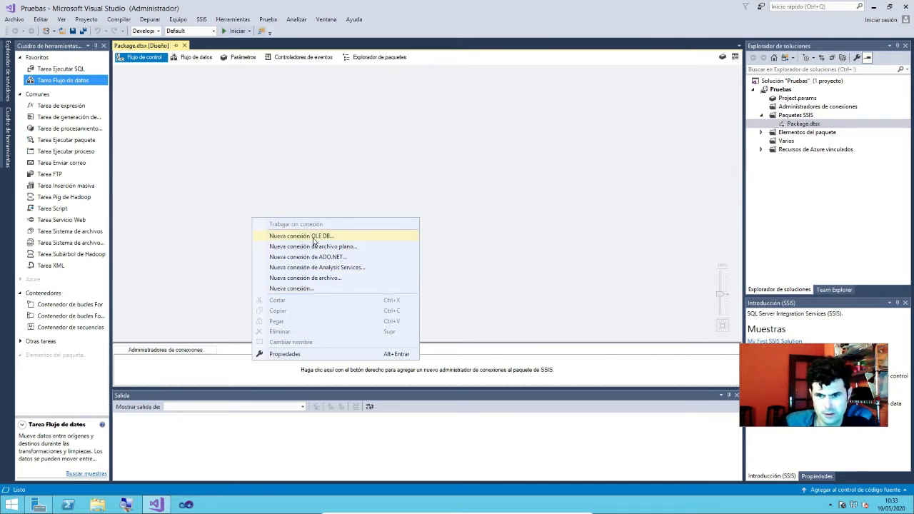
left_click(292, 289)
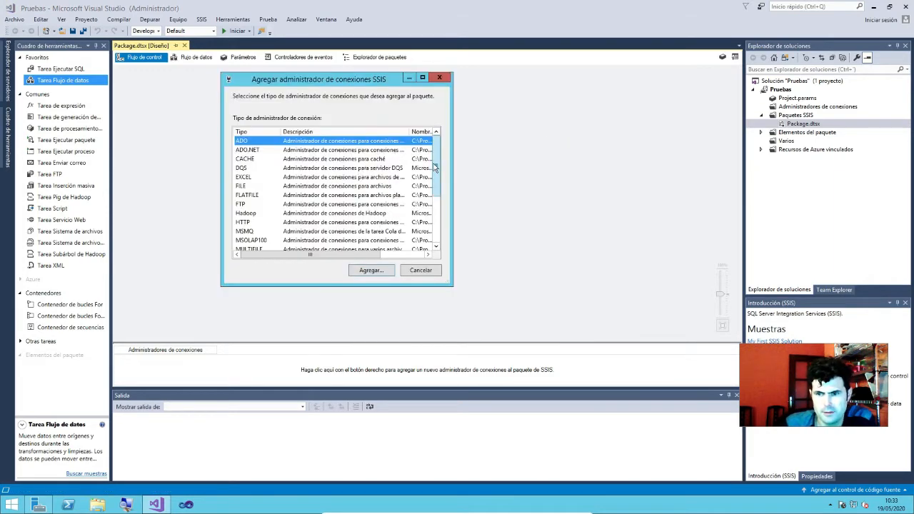
left_click_drag(437, 167, 436, 229)
scroll(429, 240, "up", 3)
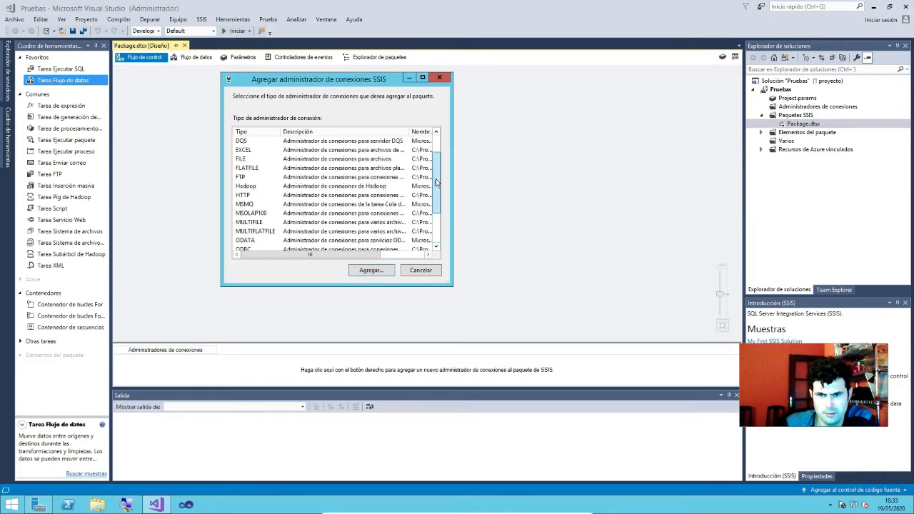
left_click(422, 271)
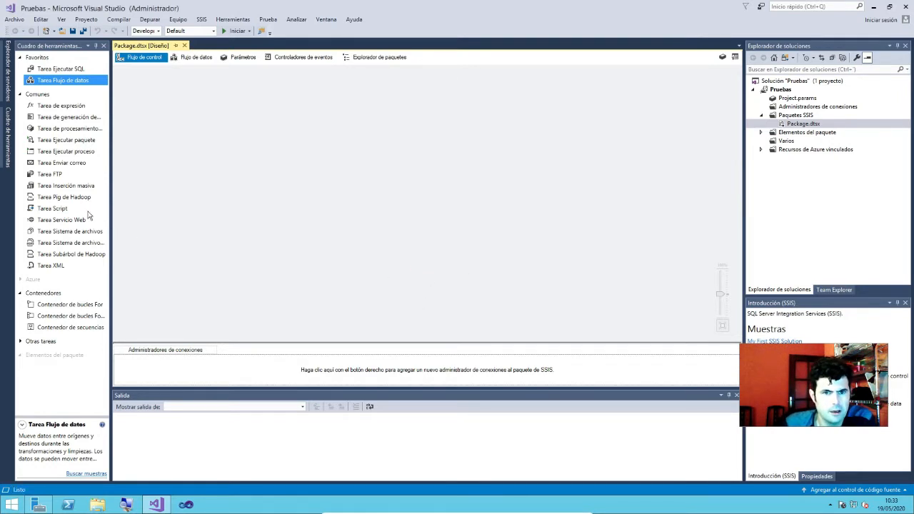
- Widen the SSIS toolbox and add a Tarea Sistema de archivos to the package's control flow
left_click_drag(111, 203, 112, 174)
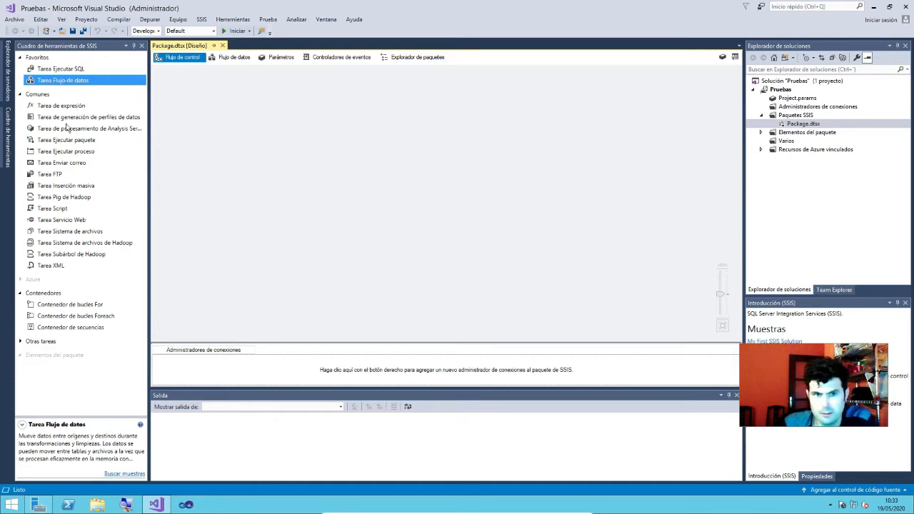
left_click(71, 165)
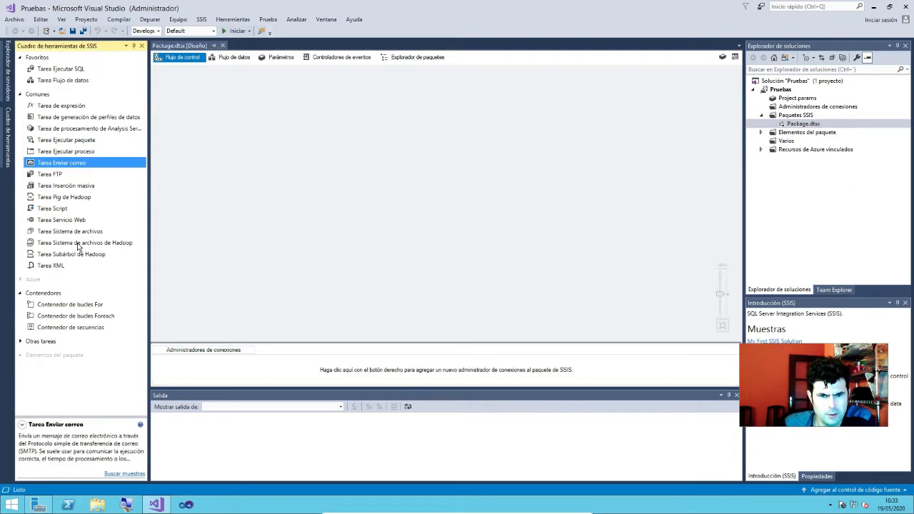
left_click(80, 234)
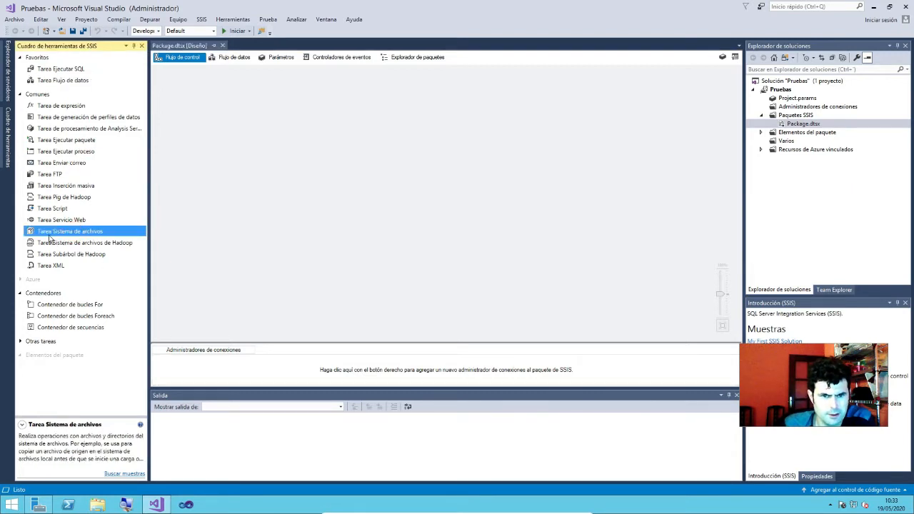
left_click_drag(57, 236, 274, 202)
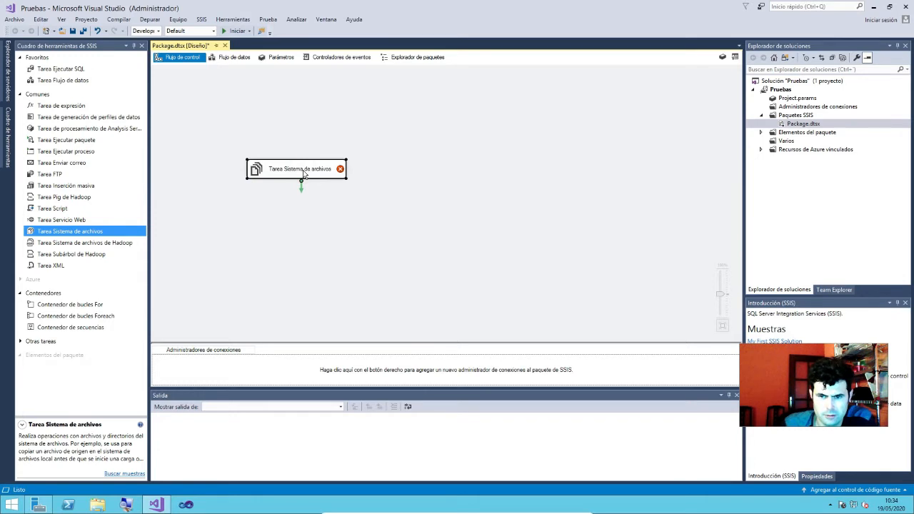
- Examine the operations offered by the Tarea Sistema de archivos and leave its editor without changes
double_click(304, 173)
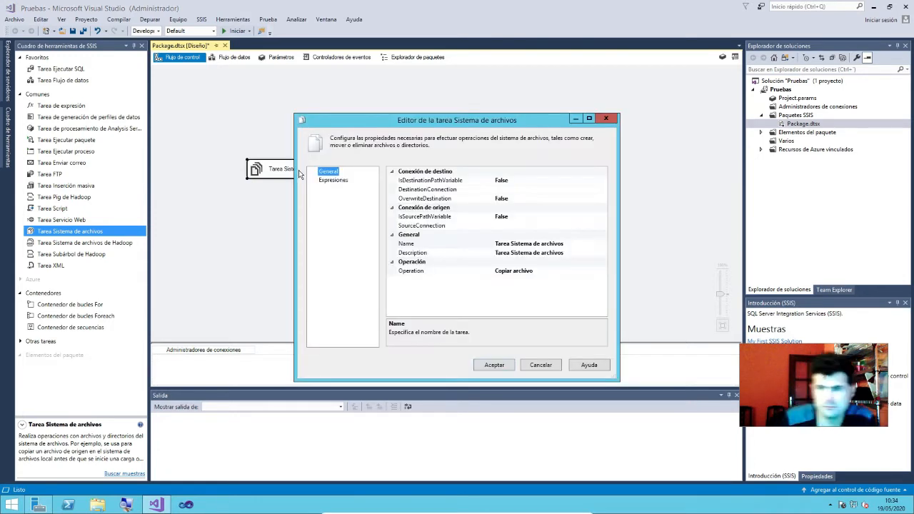
left_click(545, 276)
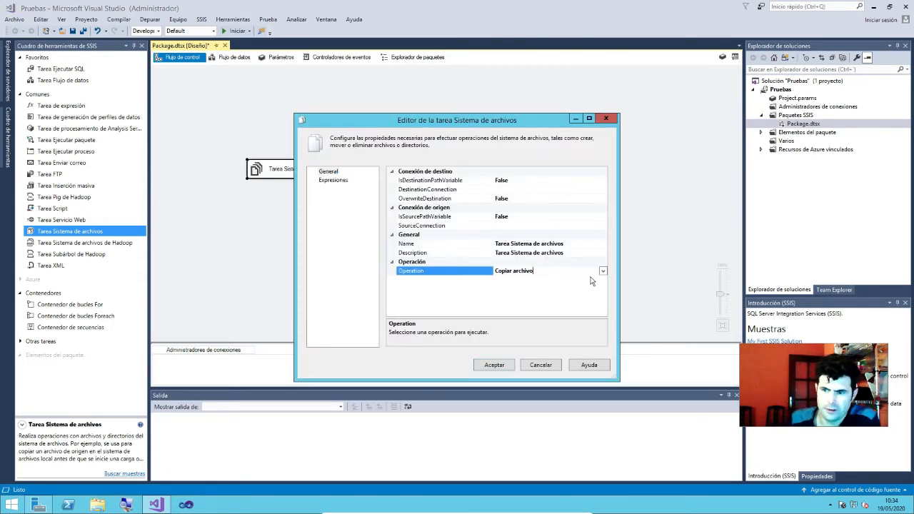
left_click(604, 271)
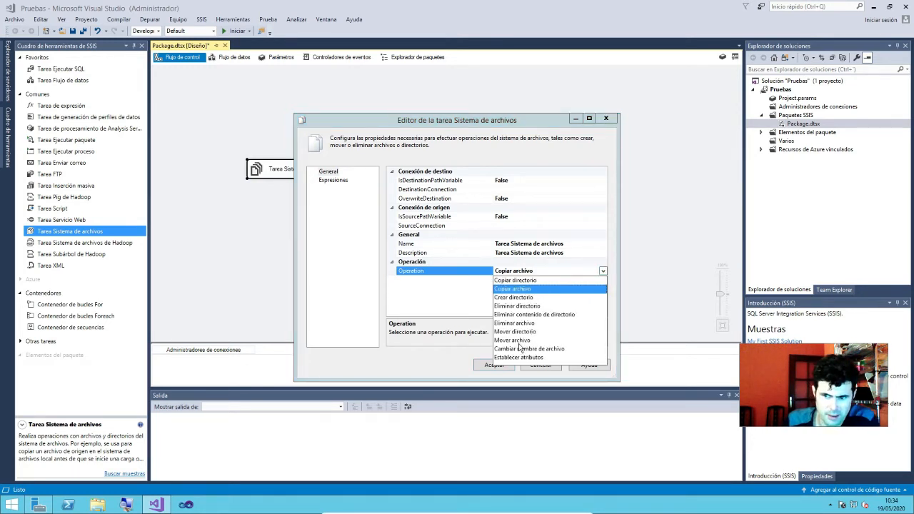
left_click(445, 308)
left_click(540, 365)
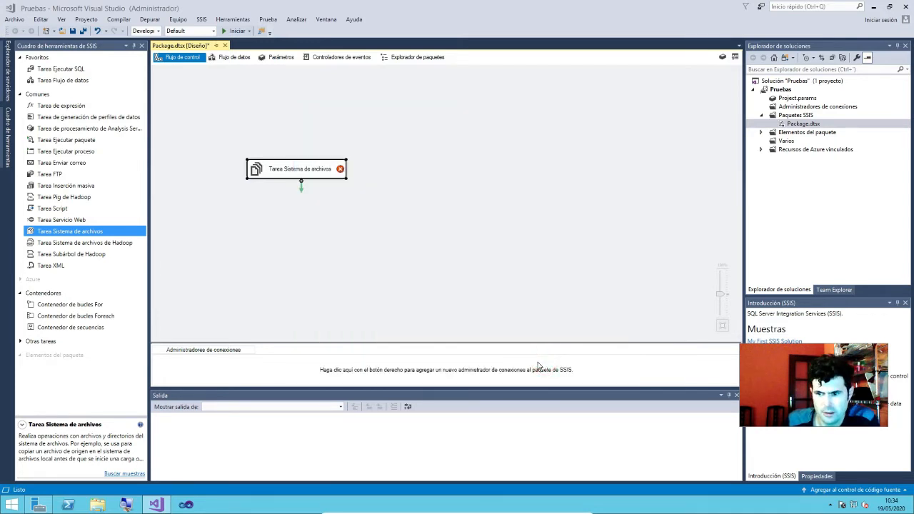
- Add a Tarea Flujo de datos to the control flow, to the right of the Tarea Sistema de archivos
left_click(64, 82)
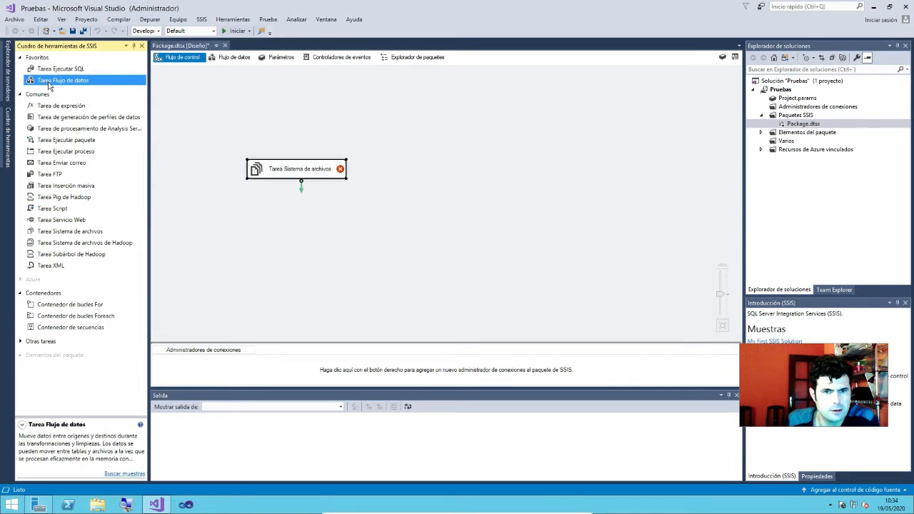
left_click_drag(50, 86, 350, 119)
left_click_drag(404, 167, 405, 169)
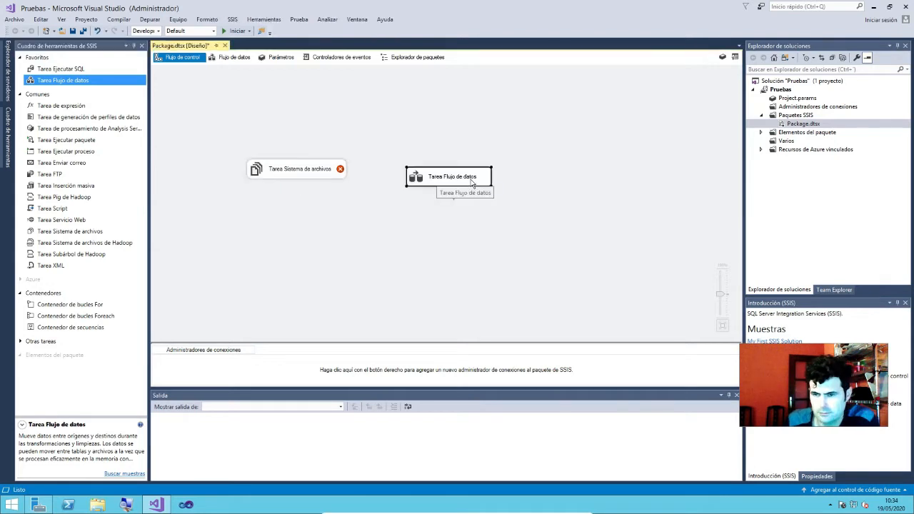
- Open the Tarea Flujo de datos for design and collapse the Favoritos group in the SSIS toolbox
double_click(463, 180)
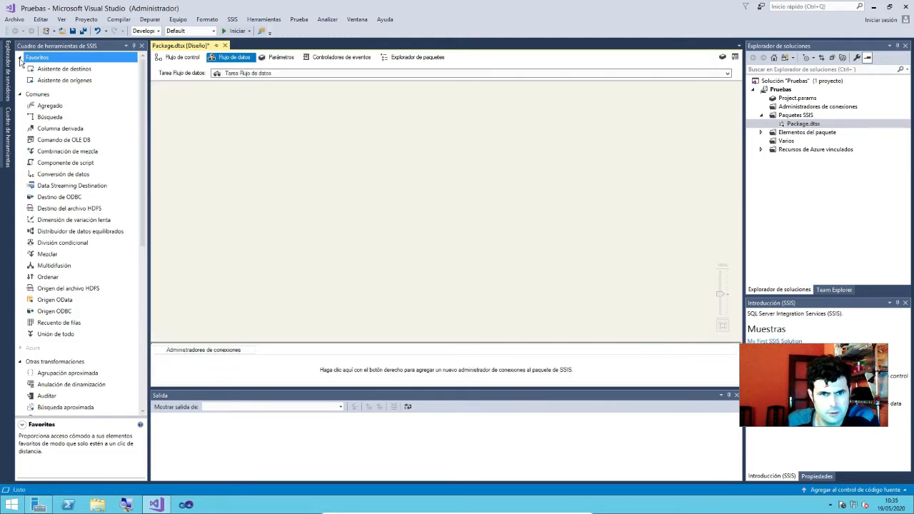
left_click(20, 58)
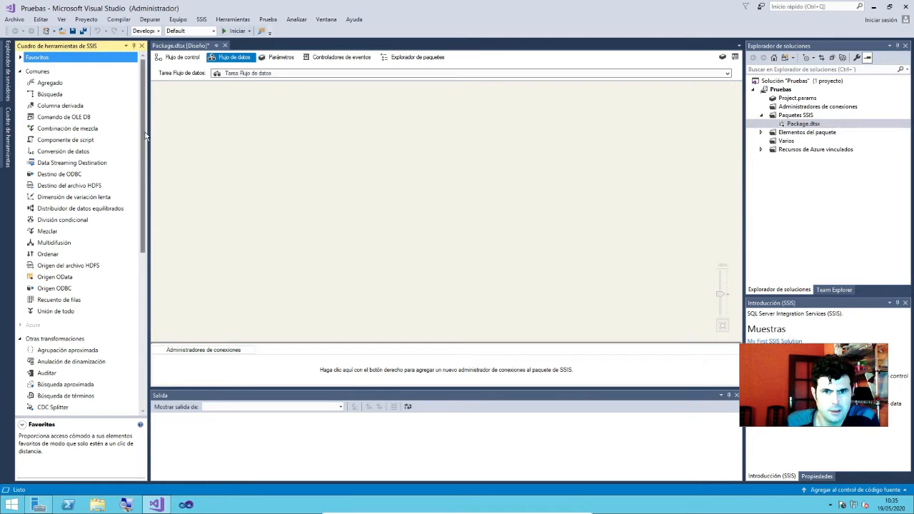
- Collapse the Comunes and Otras transformaciones groups in the SSIS toolbox and expand the Otros orígenes group
left_click(21, 72)
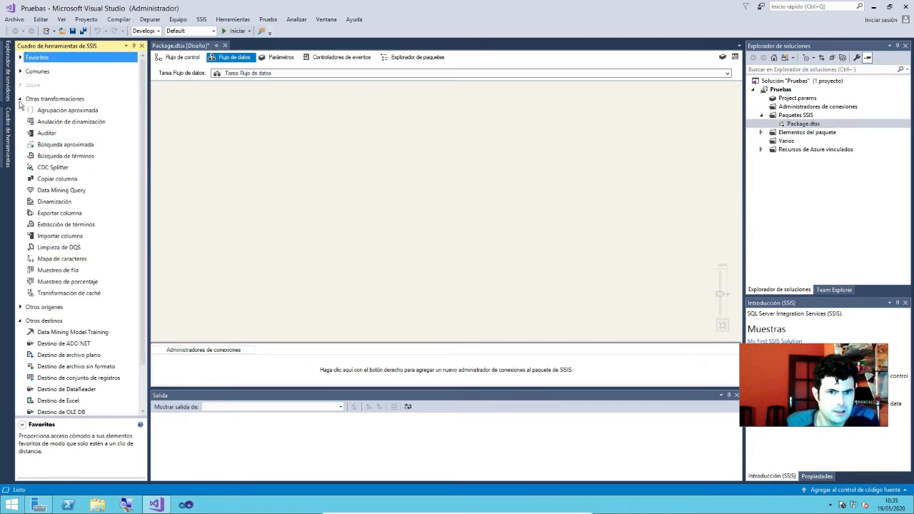
left_click(20, 100)
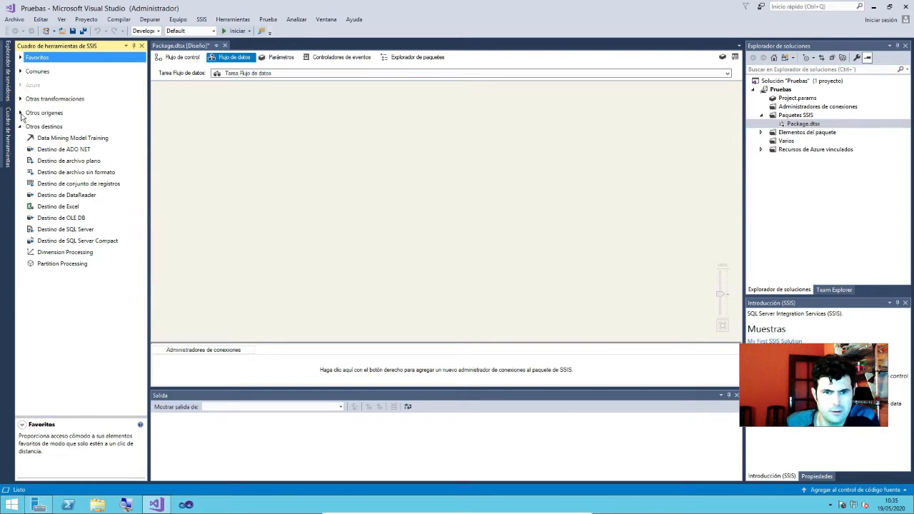
left_click(21, 113)
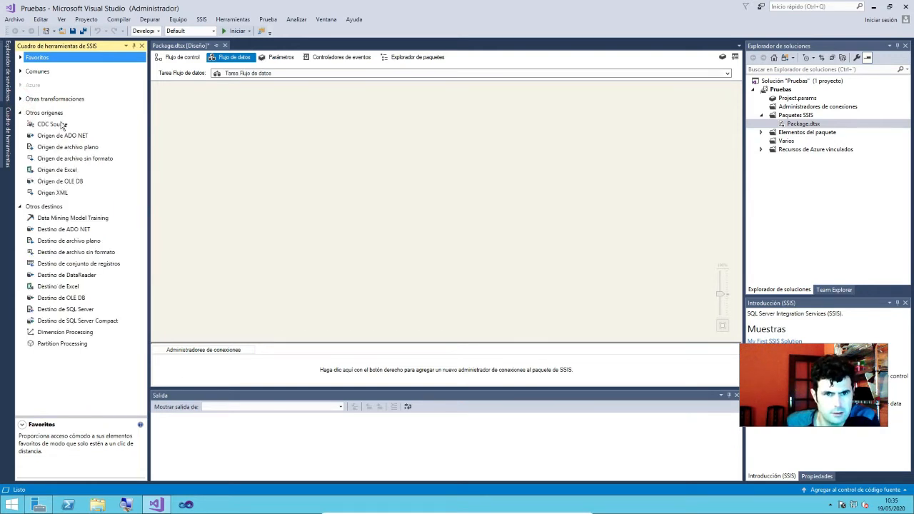
- Add an Origen de archivo plano to the upper part of the empty data flow design surface
left_click(73, 183)
left_click(57, 170)
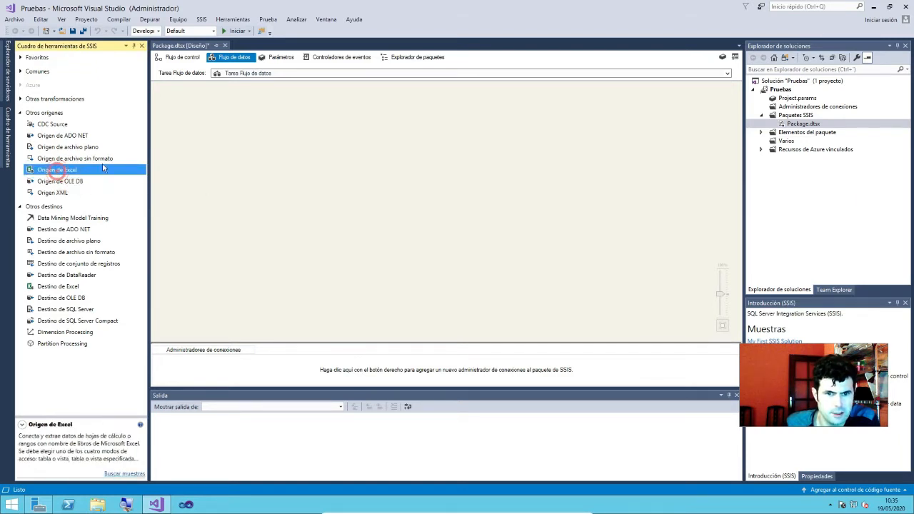
left_click(68, 148)
left_click_drag(61, 151, 265, 135)
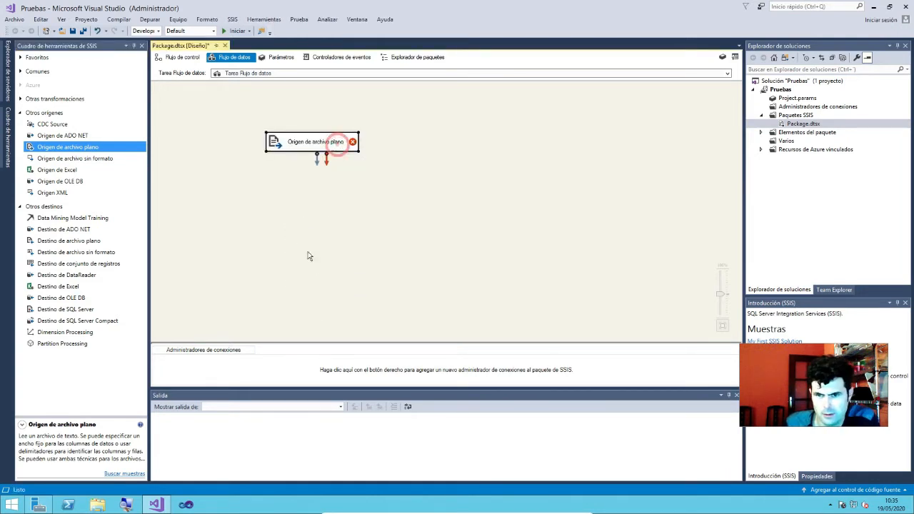
left_click(245, 188)
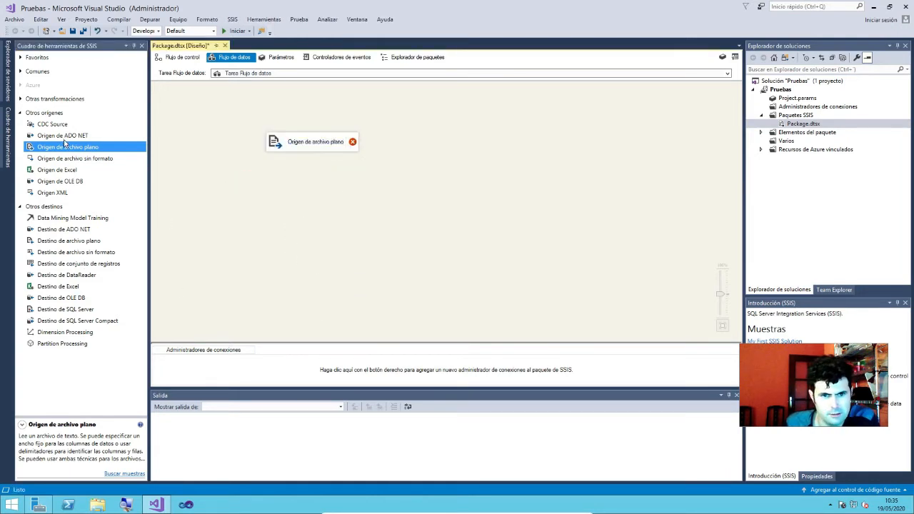
- Examine the toolbox descriptions of the destination components, including Destino de SQL Server, Destino de OLE DB, Data Mining Model Training and Destino de Excel
left_click(20, 113)
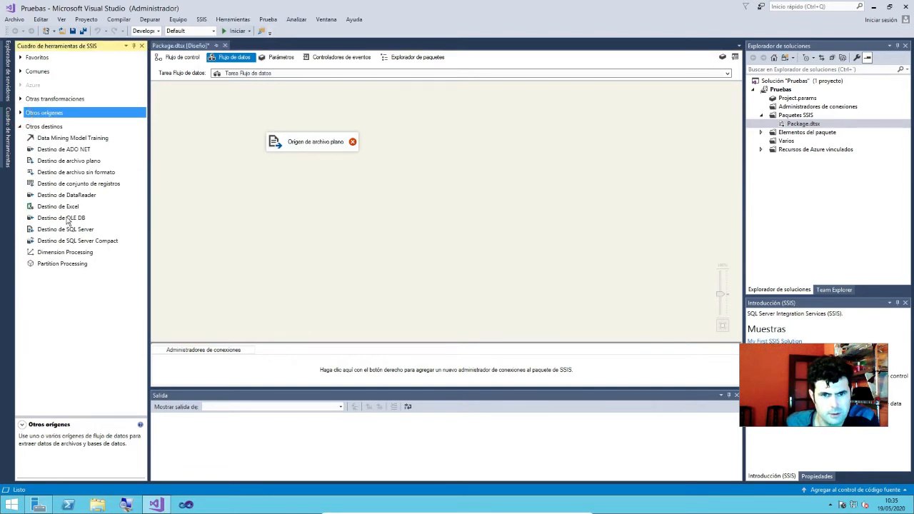
left_click(327, 148)
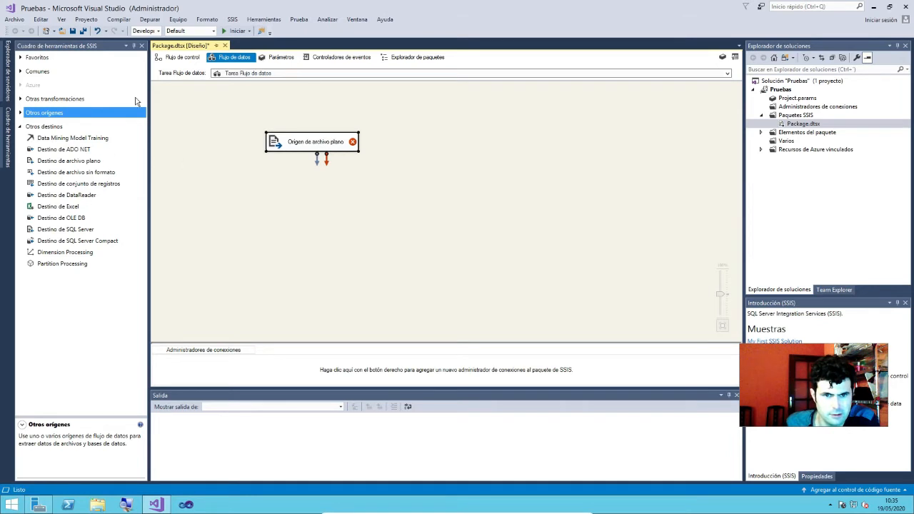
left_click(21, 118)
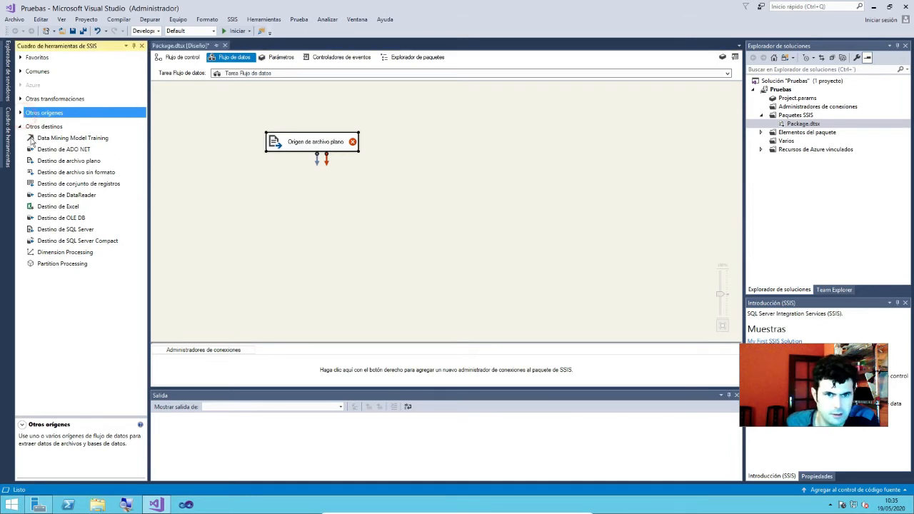
left_click(20, 113)
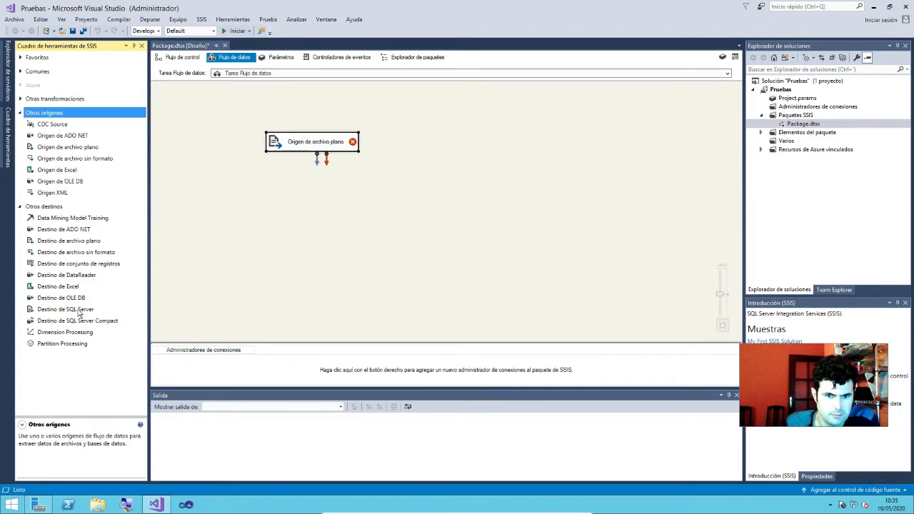
left_click(75, 312)
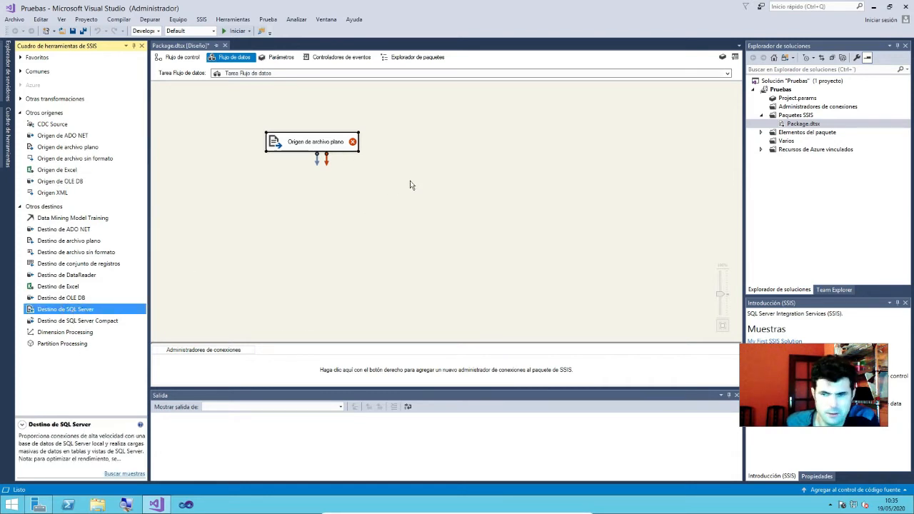
left_click(72, 299)
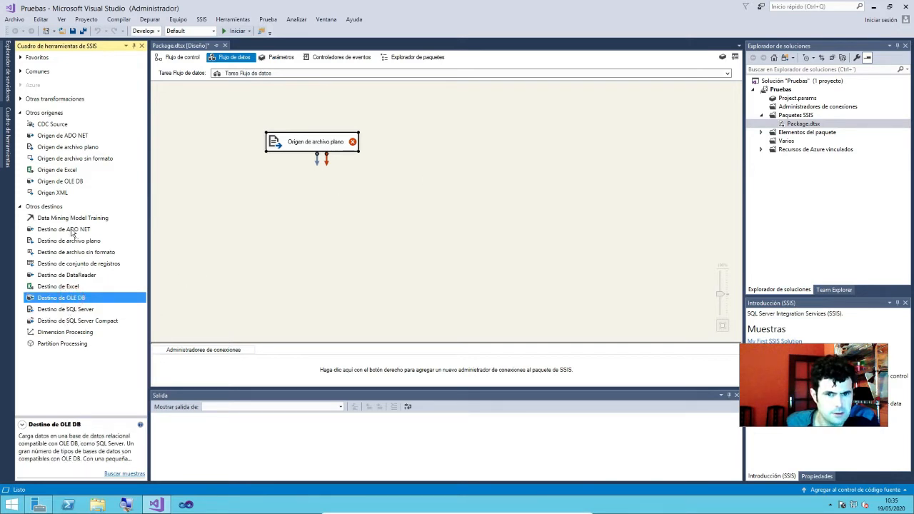
left_click(74, 219)
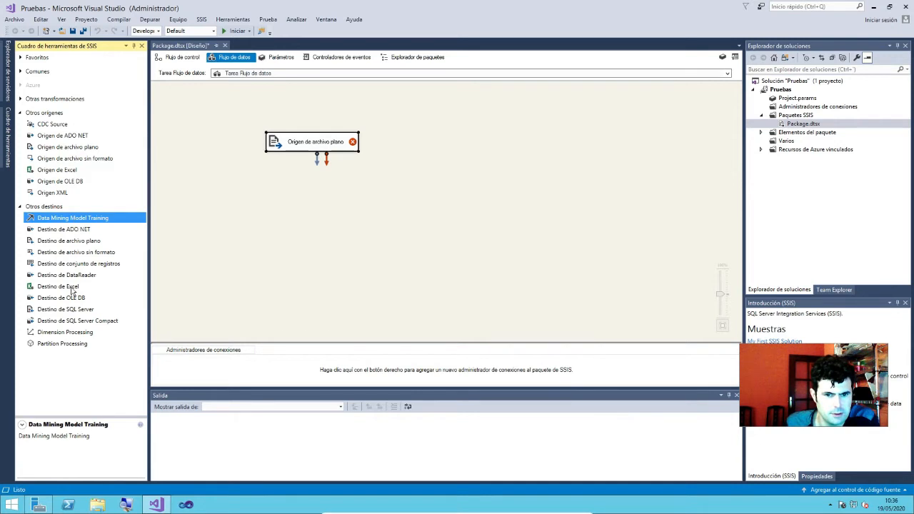
left_click(72, 289)
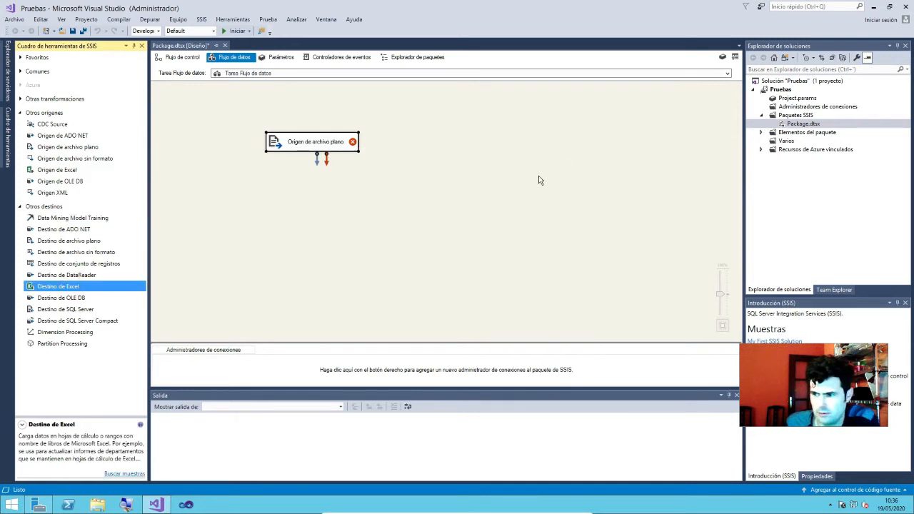
- Collapse the Otros orígenes and Otros destinos toolbox groups and expand Favoritos and Comunes
left_click(20, 113)
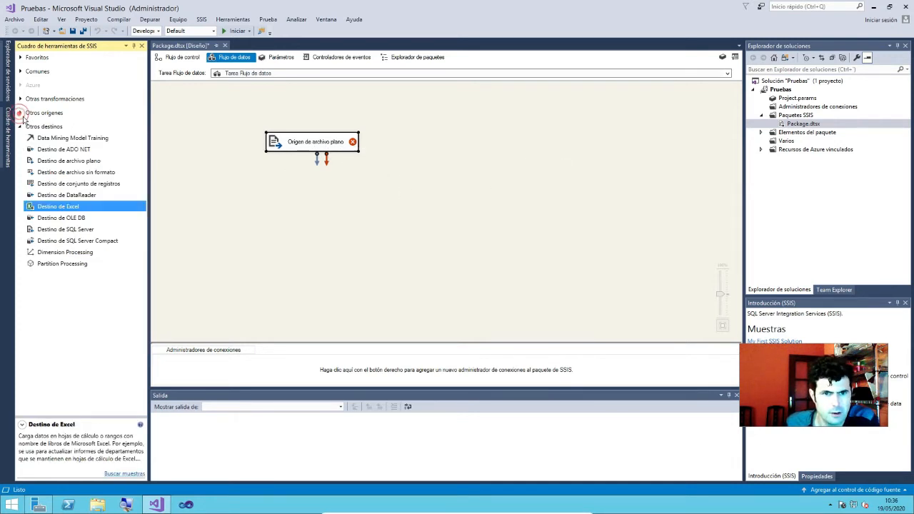
left_click(20, 127)
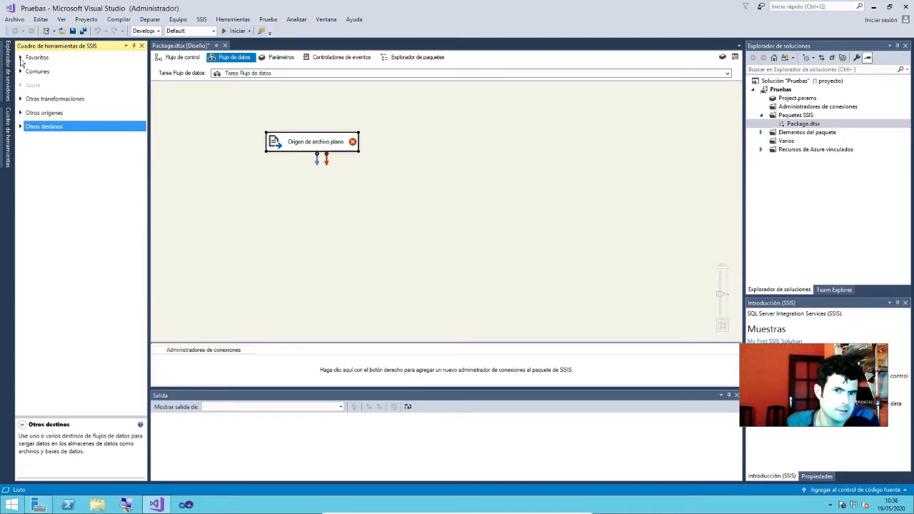
left_click(20, 58)
left_click(20, 95)
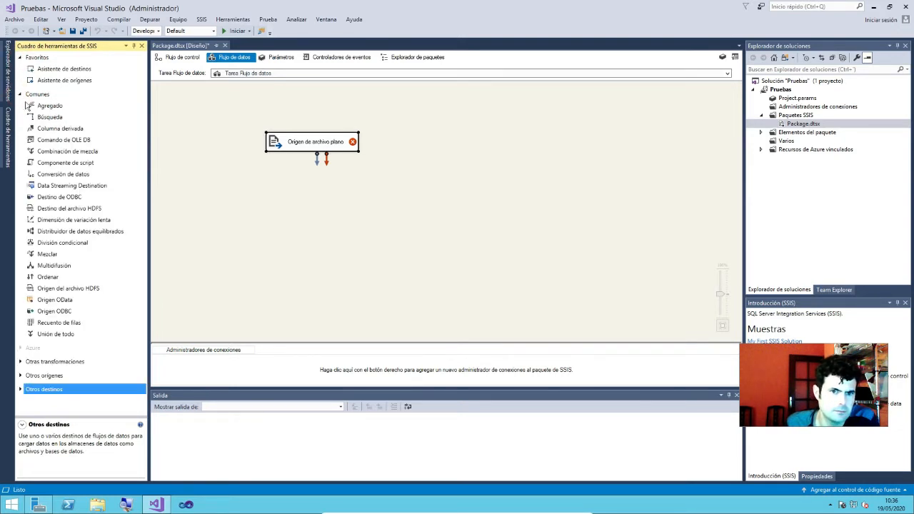
- Examine the descriptions of the Comunes data flow components, such as Conversión de datos, Columna derivada, División condicional and Multidifusión, and collapse the group
left_click(66, 175)
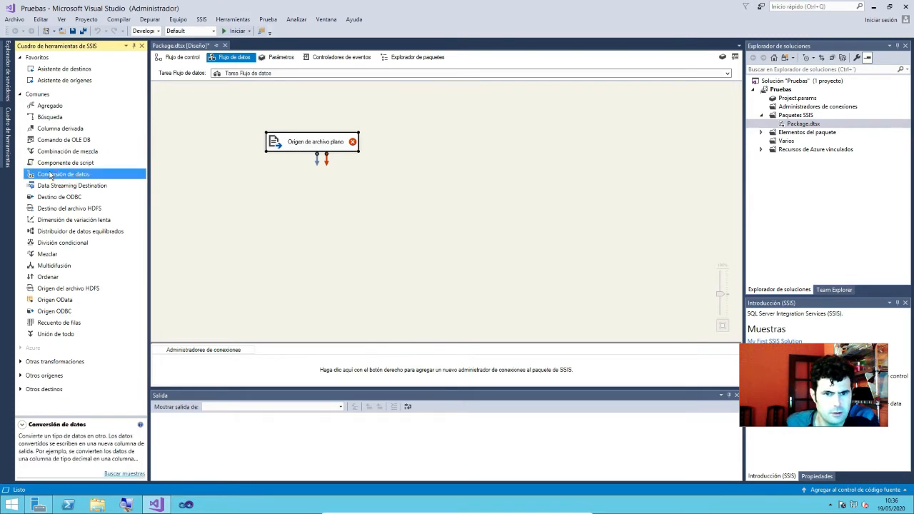
left_click(68, 130)
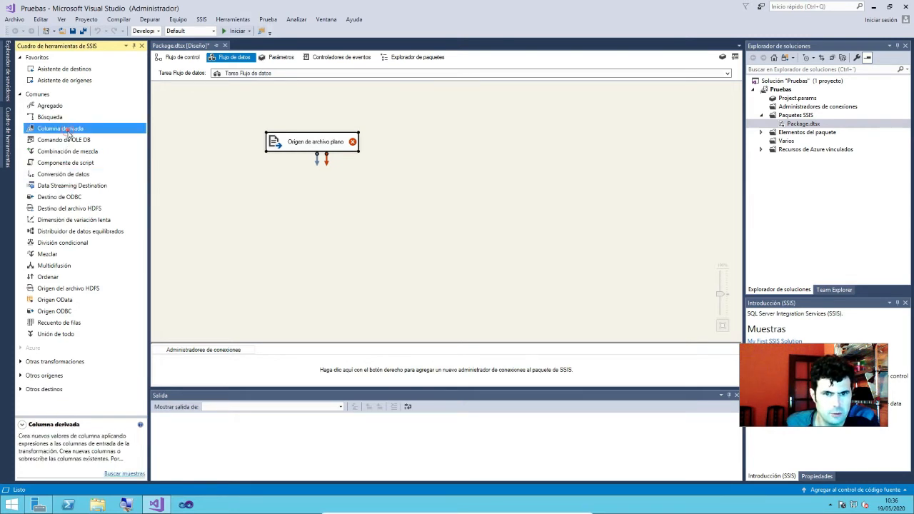
left_click(72, 243)
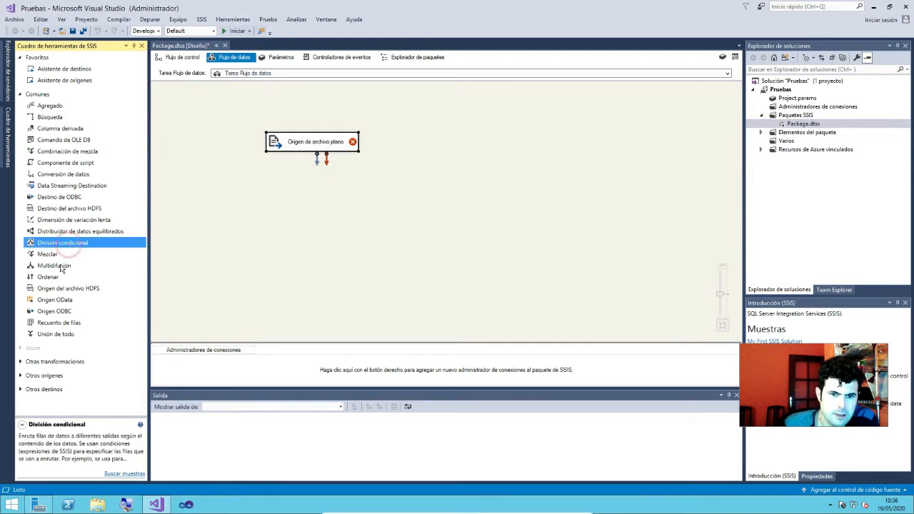
left_click(54, 256)
left_click(53, 267)
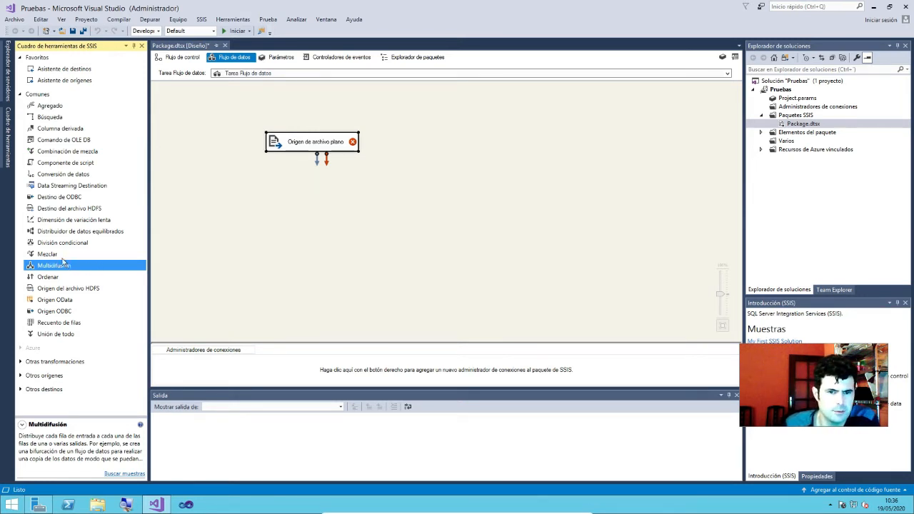
left_click(59, 254)
left_click(69, 243)
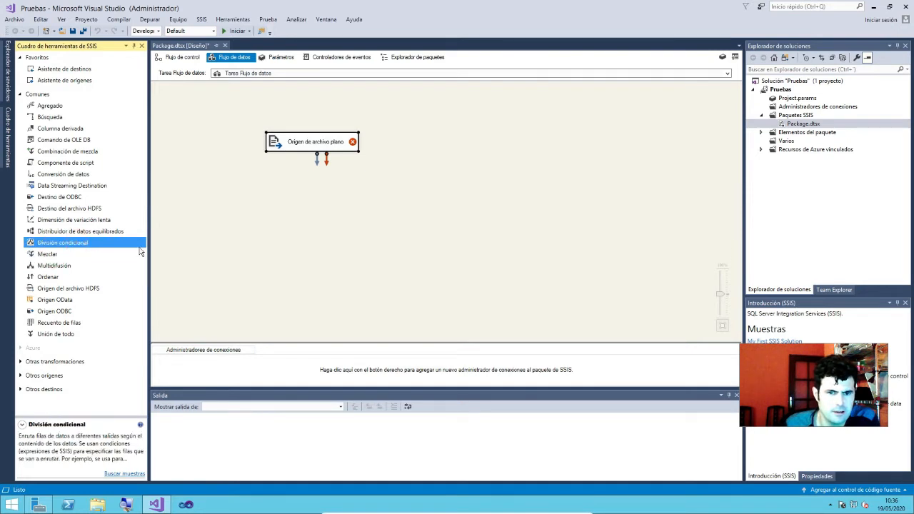
left_click(80, 233)
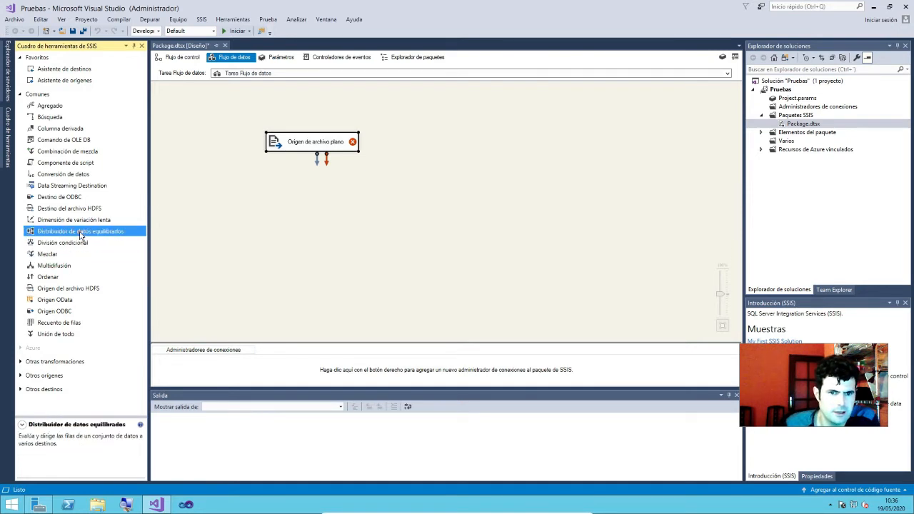
left_click(53, 256)
left_click(63, 221)
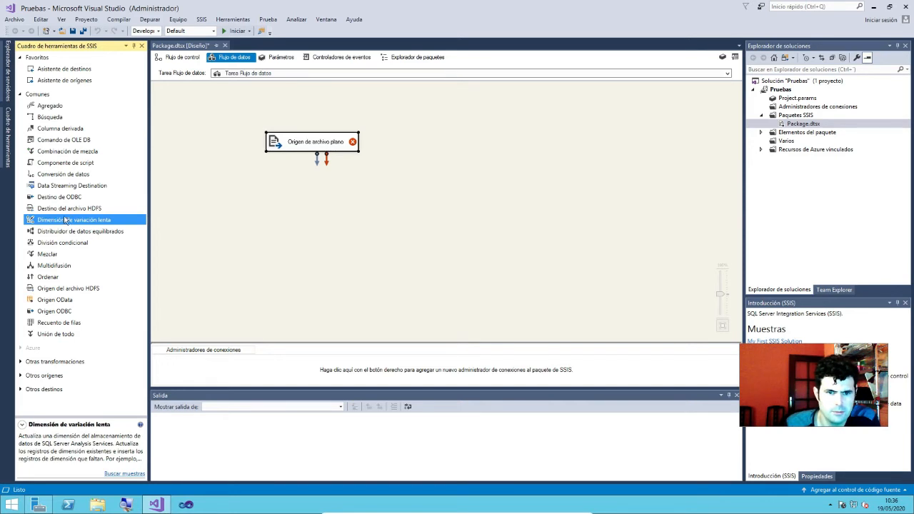
left_click(62, 209)
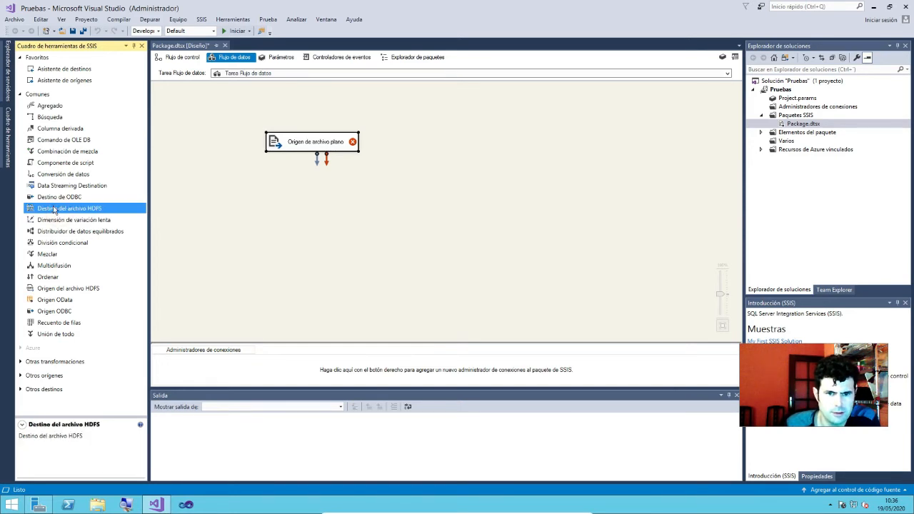
left_click(53, 198)
left_click(57, 186)
left_click(57, 176)
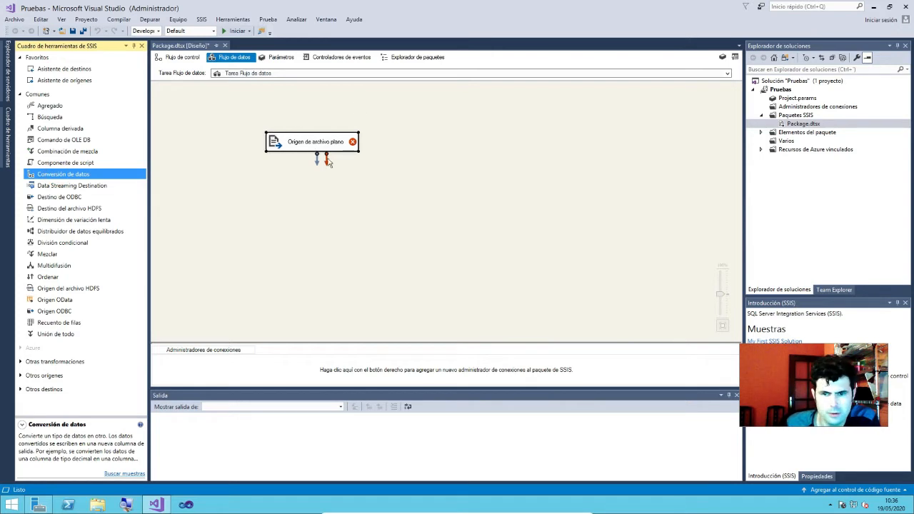
left_click(37, 95)
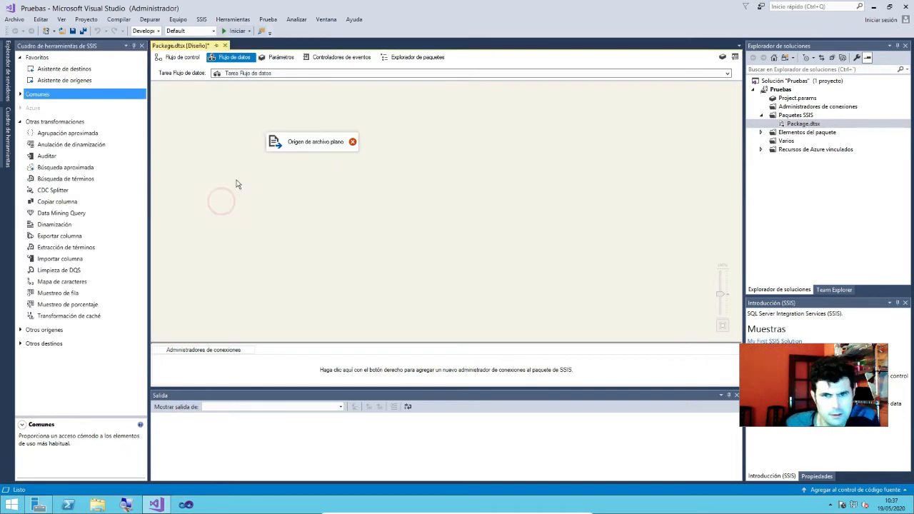
- Return to the package's control flow and add a Tarea Script below the Tarea Sistema de archivos
left_click(179, 58)
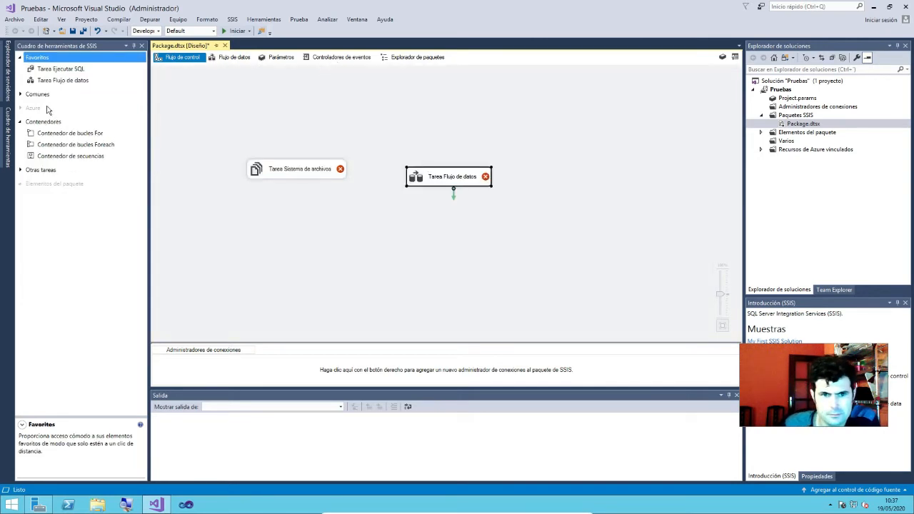
left_click(21, 94)
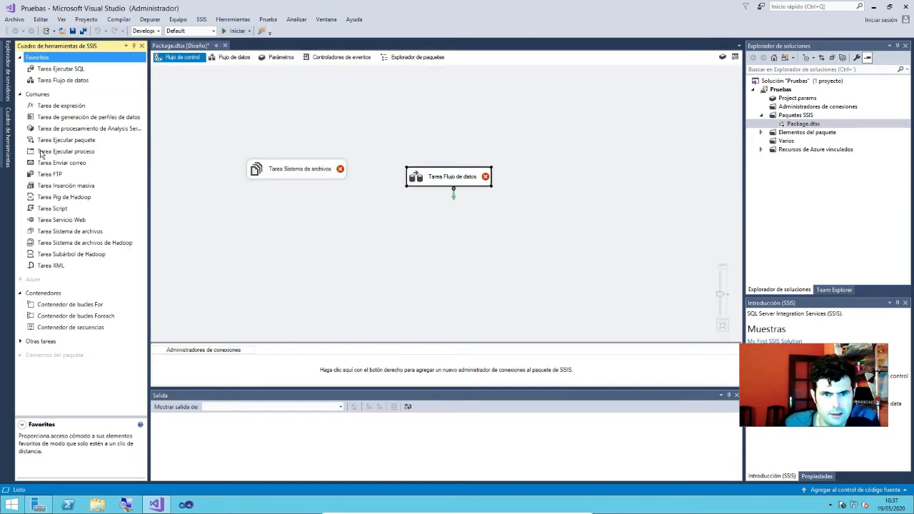
left_click_drag(51, 209, 322, 221)
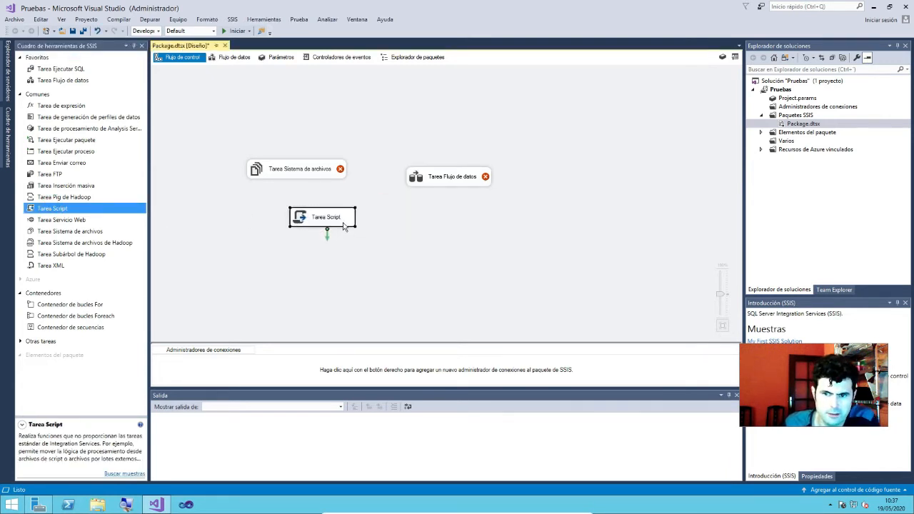
- Examine the ScriptLanguage choices in the Tarea Script editor and accept it with Microsoft Visual C# 2017 kept
double_click(344, 219)
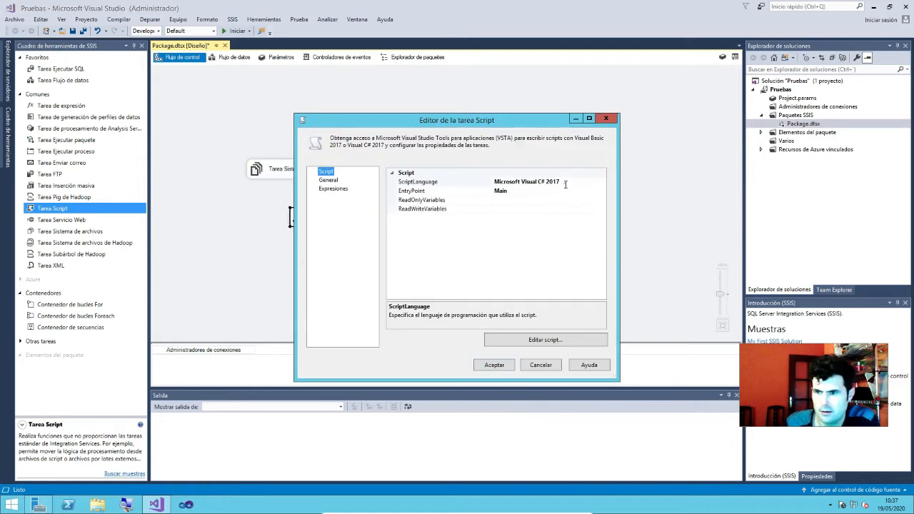
left_click(565, 184)
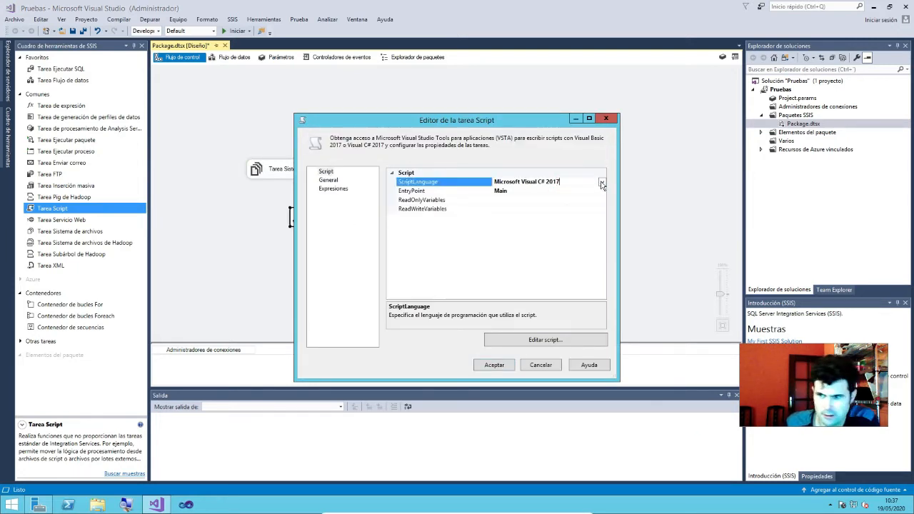
left_click(602, 182)
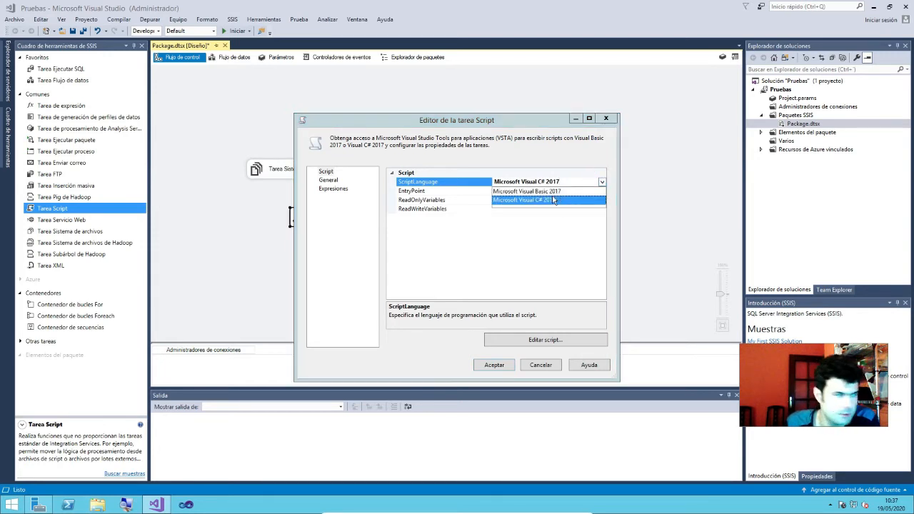
left_click(552, 241)
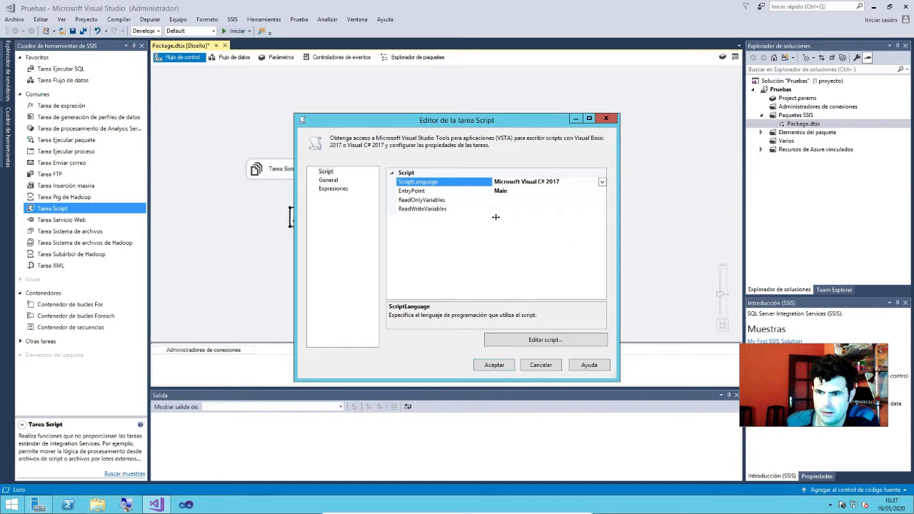
left_click(495, 365)
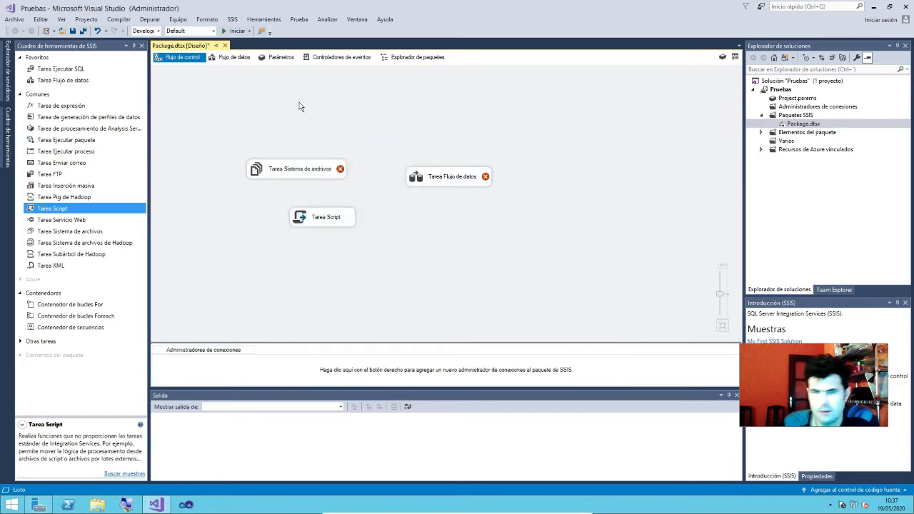
- Open the Variables window for the package
left_click(62, 19)
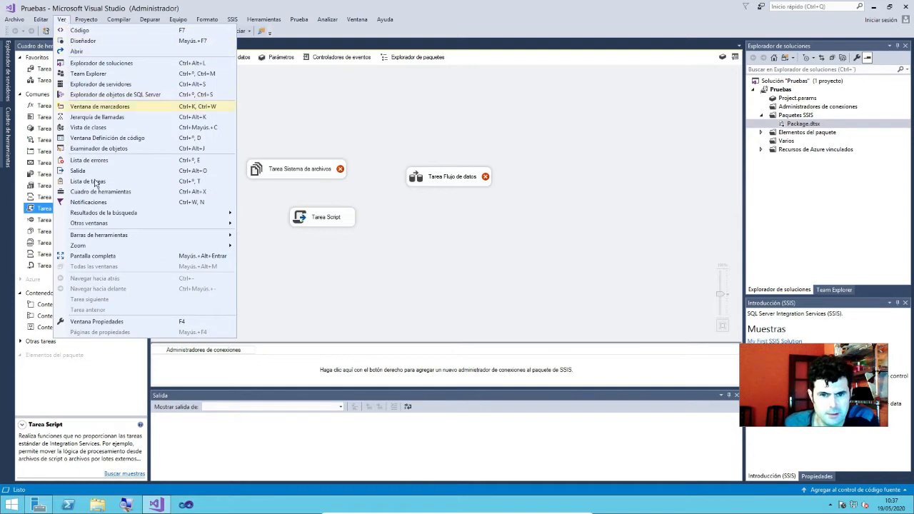
mouse_move(105, 227)
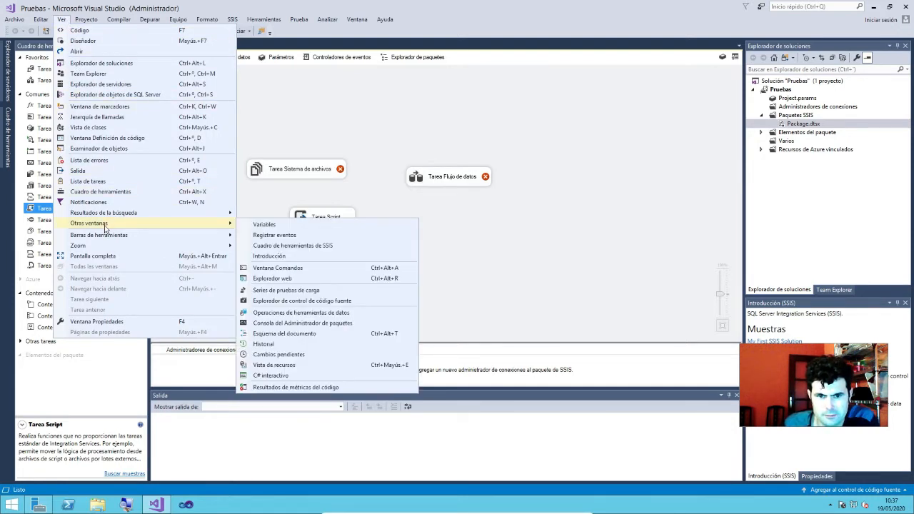
left_click(63, 21)
left_click(64, 21)
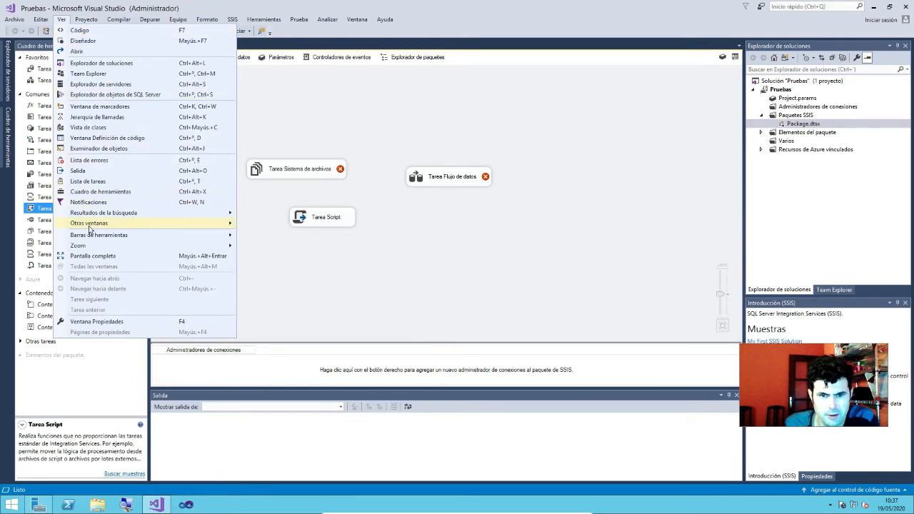
mouse_move(101, 228)
left_click(255, 228)
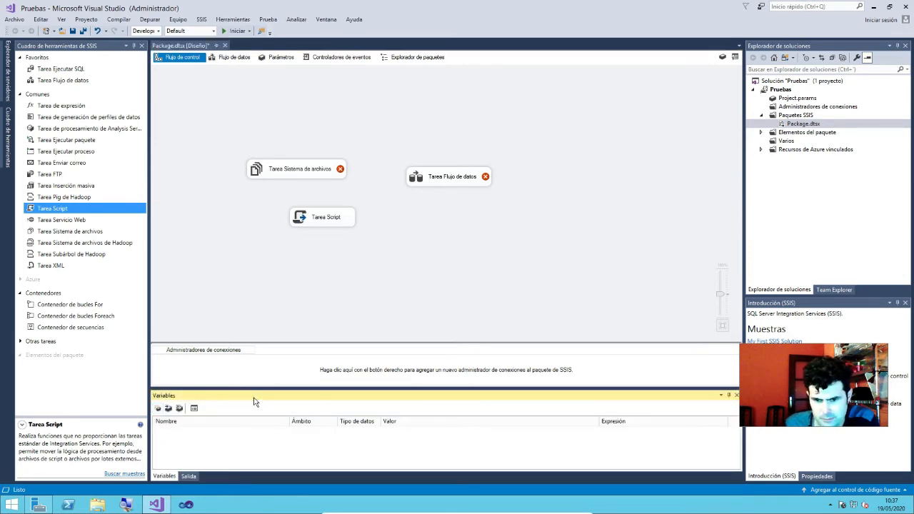
- Dock the Variables window group as tabbed documents beside the Package.dtsx designer and show the Variables list
left_click_drag(249, 396, 250, 44)
left_click(253, 45)
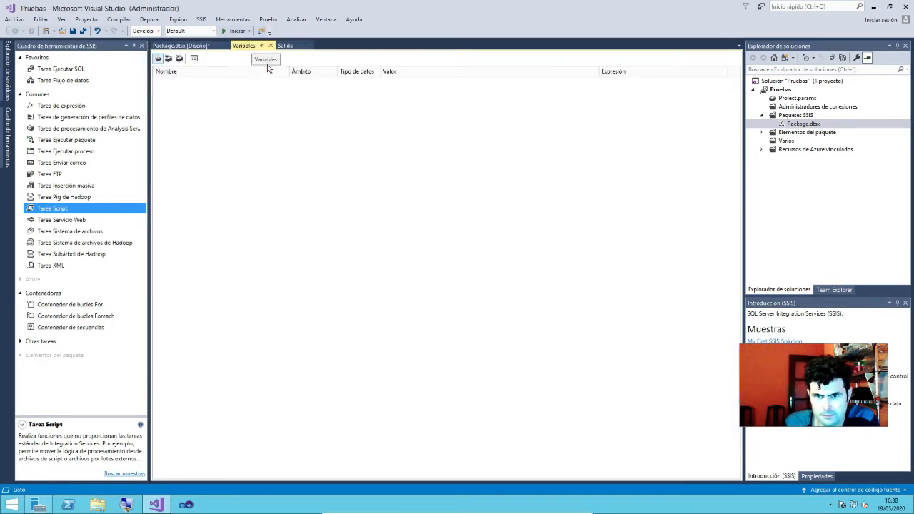
left_click(254, 99)
- Add a new package-scope variable and examine its data type choices, keeping Int32
left_click(158, 58)
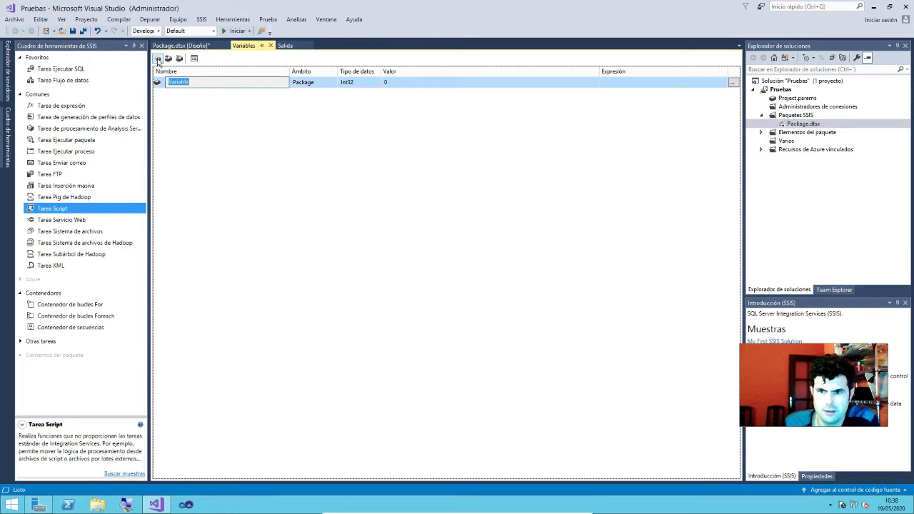
left_click(359, 83)
left_click(376, 82)
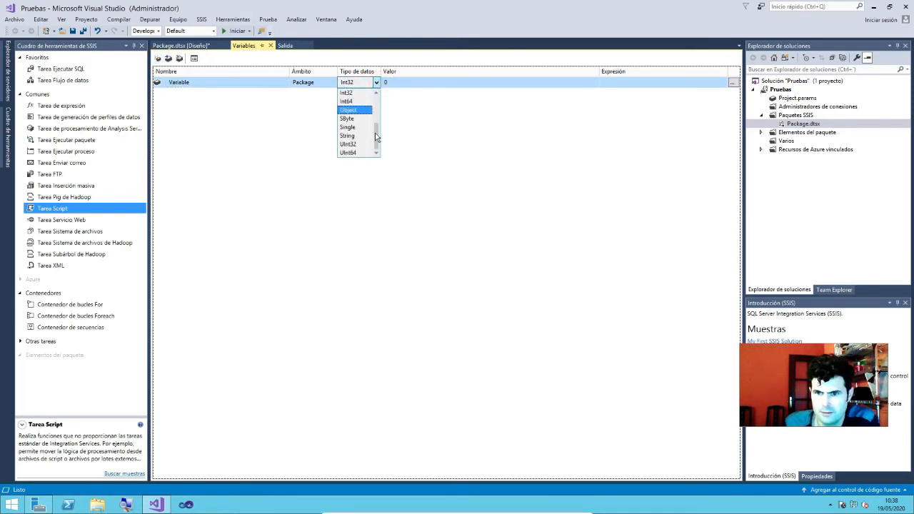
left_click_drag(377, 137, 377, 104)
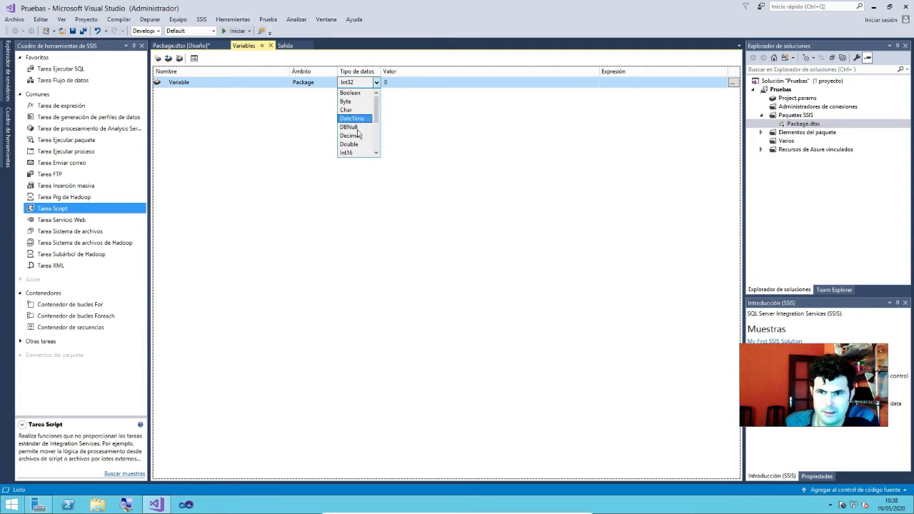
left_click(436, 120)
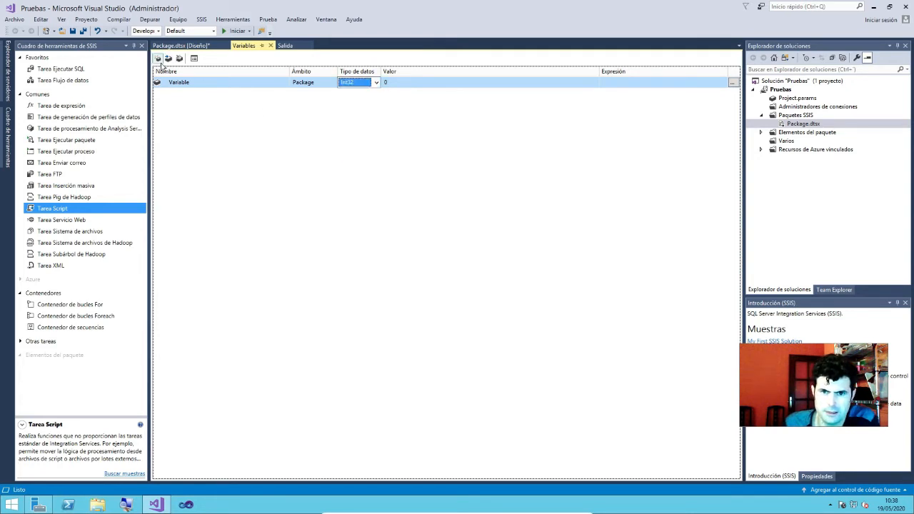
- Close the Salida window and return to the new variable's data type in the Variables list
left_click(285, 45)
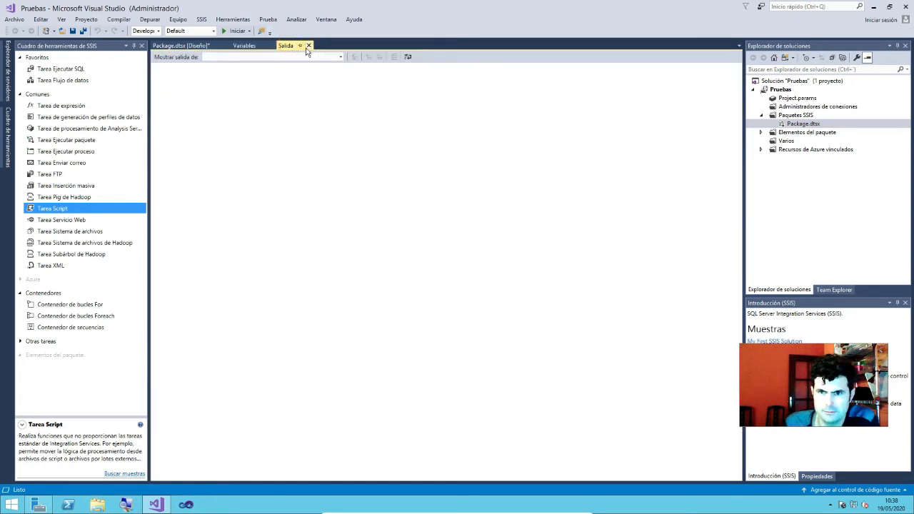
left_click(244, 45)
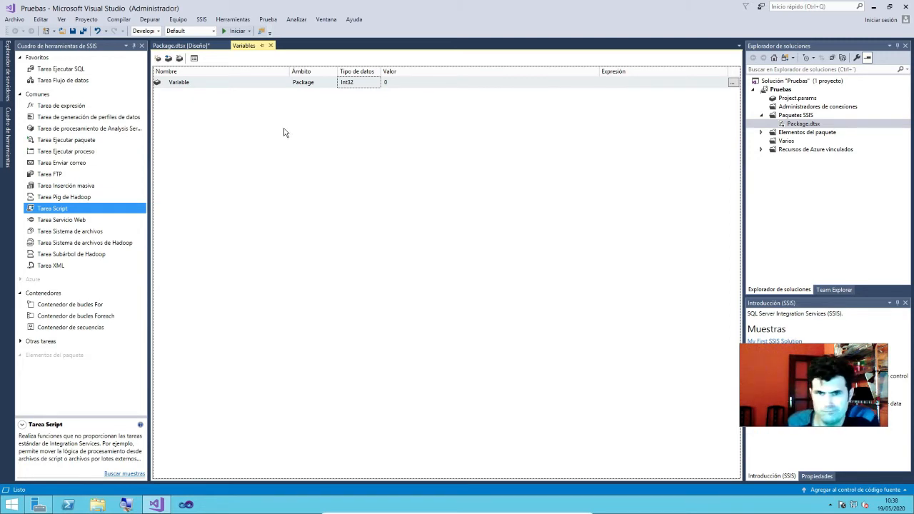
left_click(368, 85)
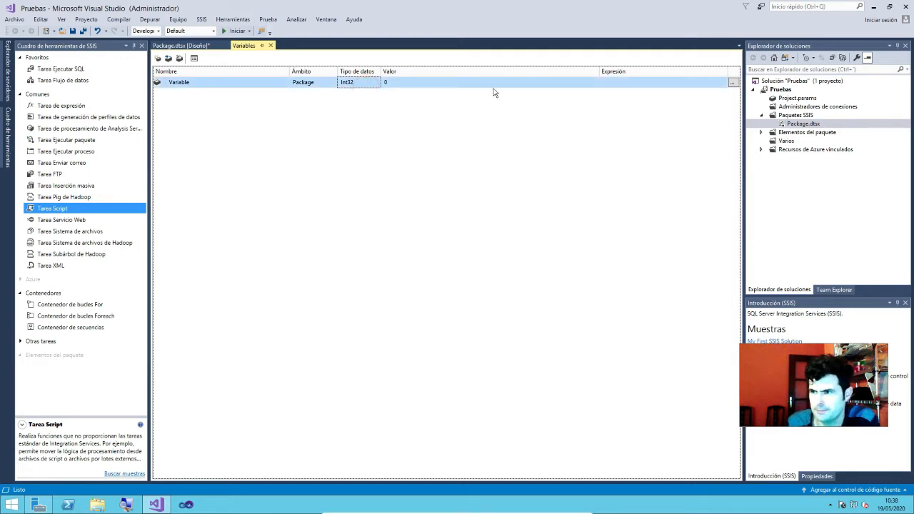
- Return to the package's control flow and examine the Tarea Flujo de datos and Tarea Sistema de archivos tasks
left_click(198, 47)
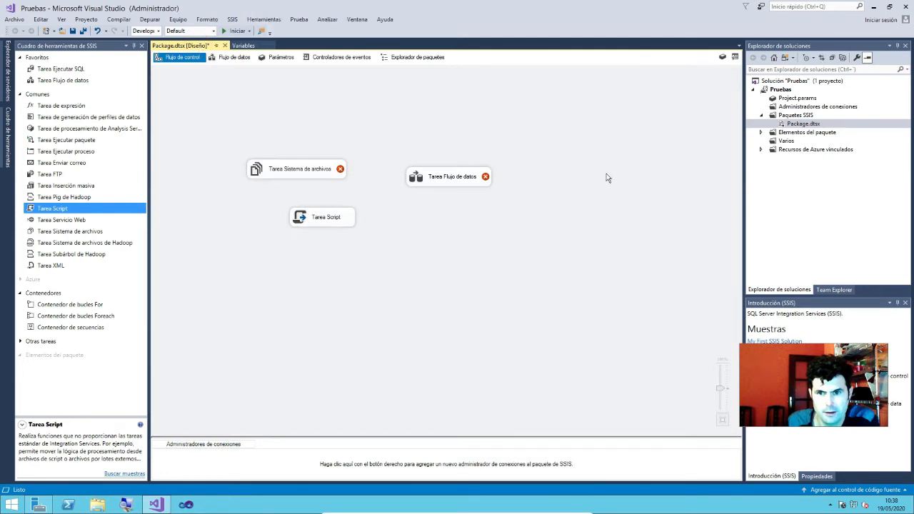
left_click(439, 179)
left_click(307, 179)
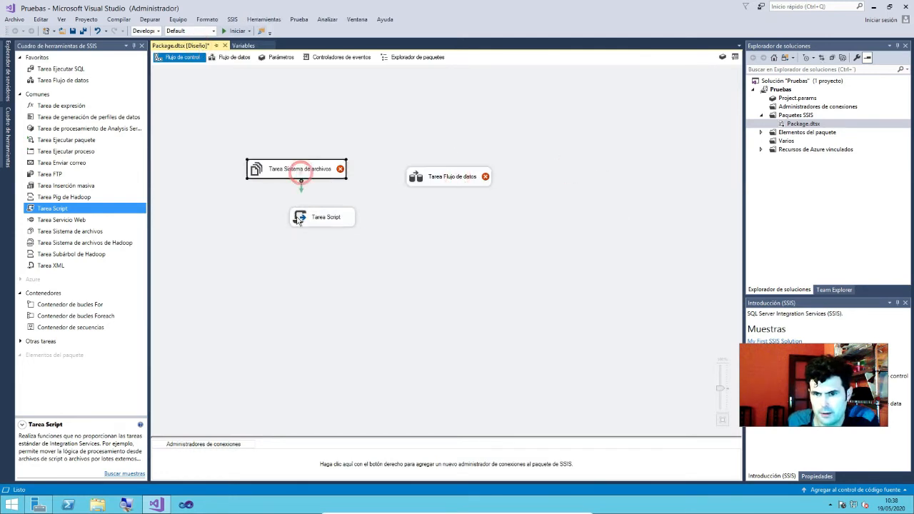
mouse_move(471, 185)
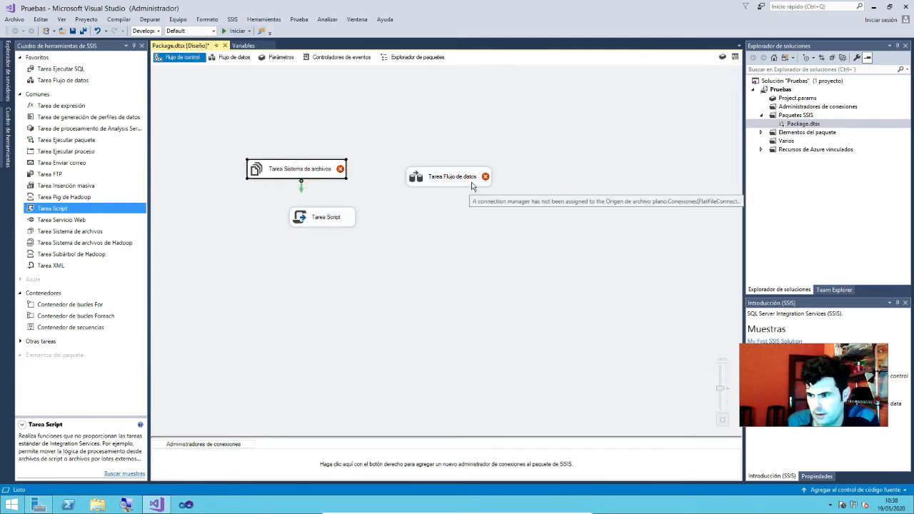
left_click(470, 180)
left_click(279, 176)
- Move the Tarea Script to between and below the other two tasks, and select each of the three tasks in turn
left_click_drag(311, 217, 360, 211)
left_click(308, 177)
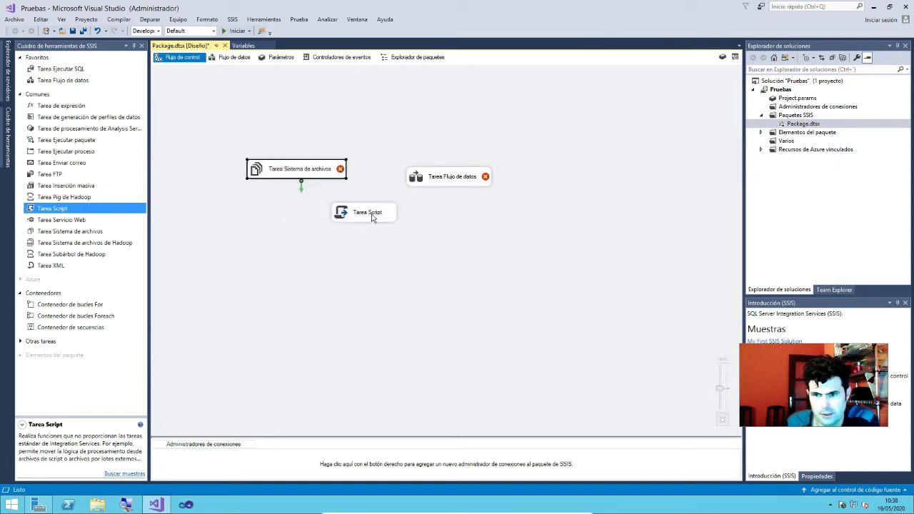
left_click(370, 214)
mouse_move(452, 177)
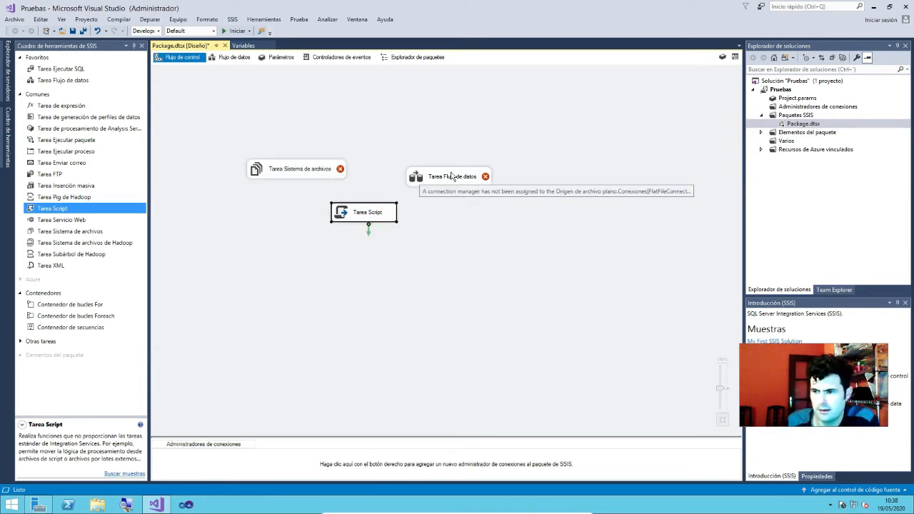
left_click(452, 178)
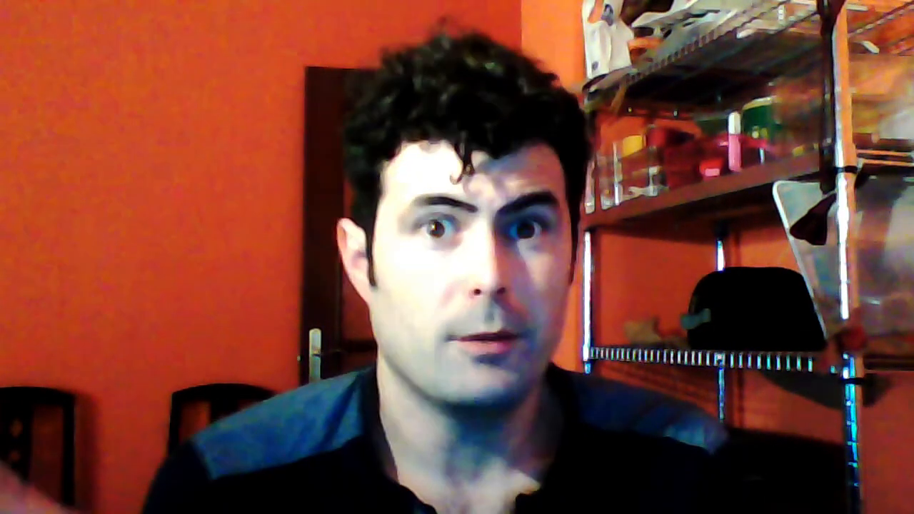